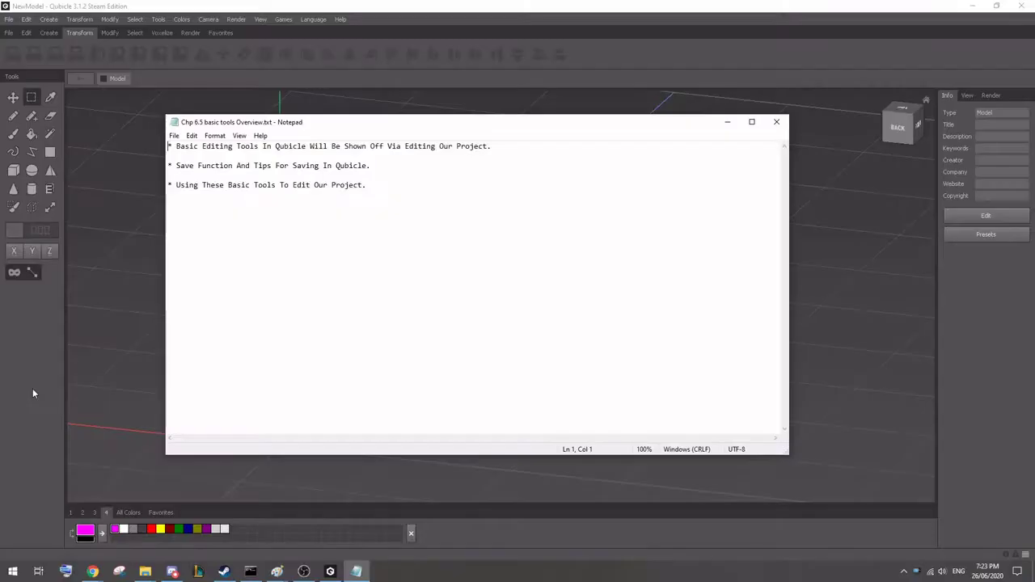
# Switch to Qubicle and open the character's head matrix for editing.
pyautogui.click(340, 7)
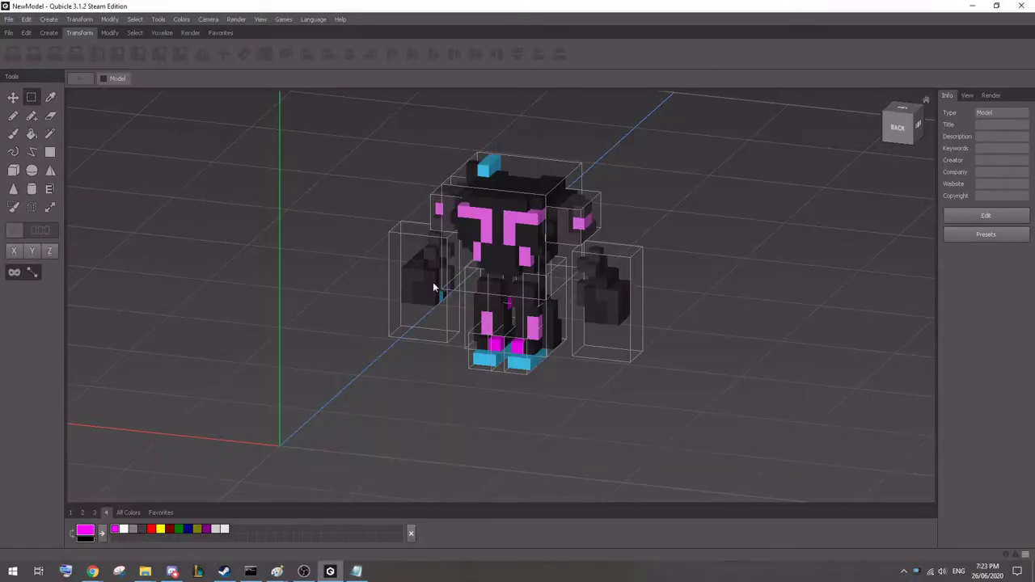
pyautogui.moveTo(433, 281); pyautogui.dragTo(438, 197, button='right')
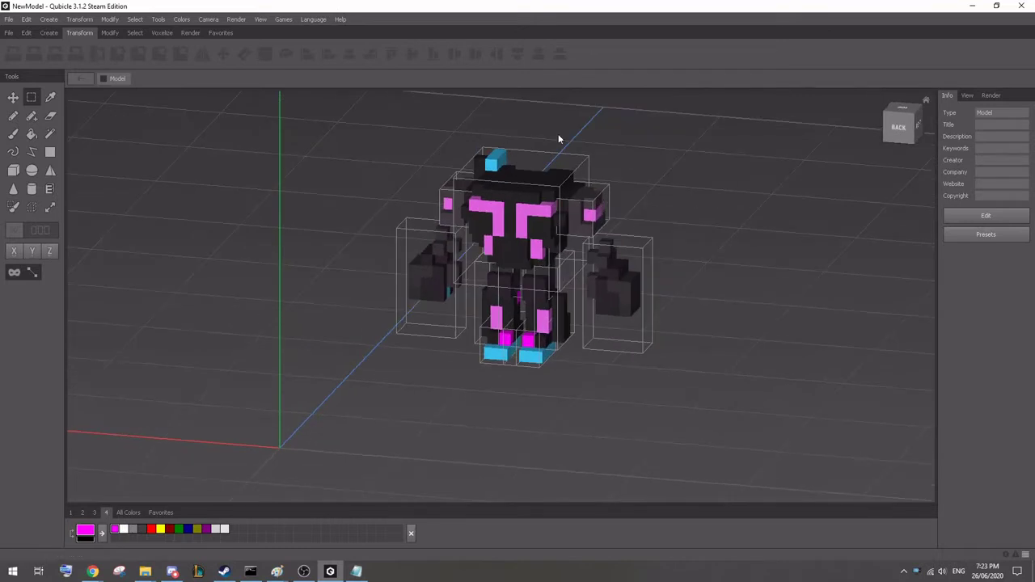
pyautogui.moveTo(559, 134); pyautogui.dragTo(437, 210, button='right')
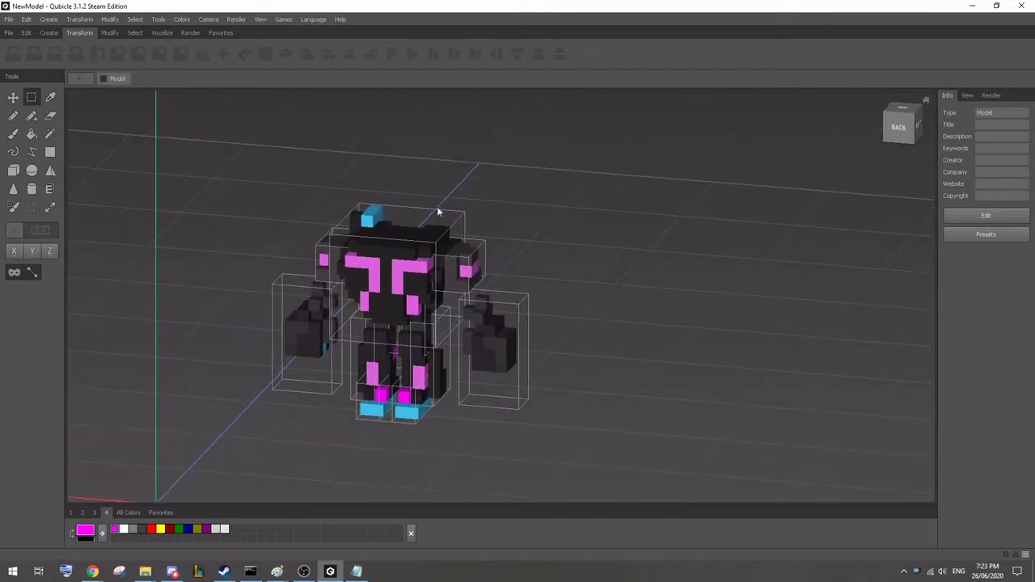
pyautogui.doubleClick(373, 293)
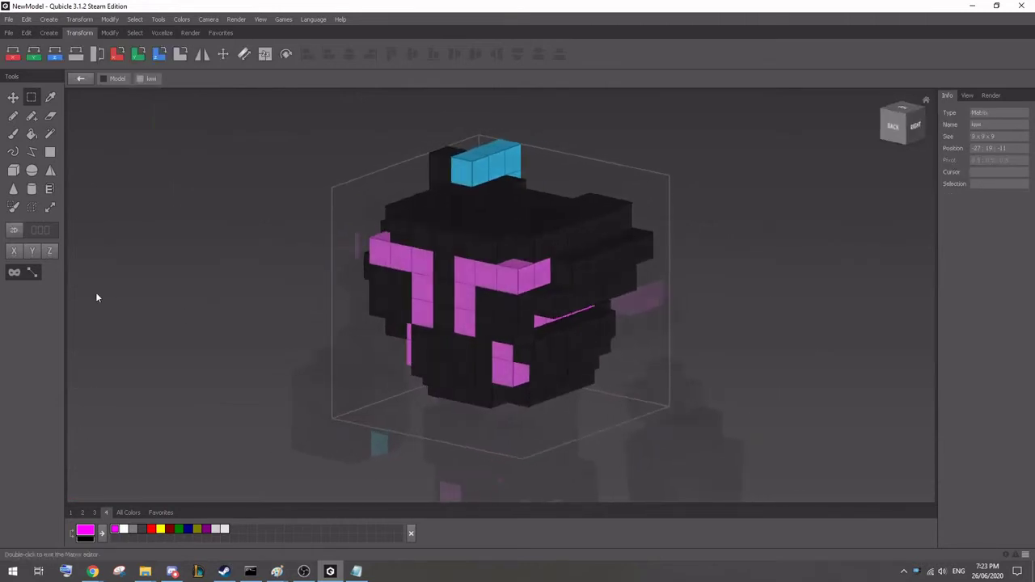
# Turn on 2D mode and step through the head's vertical and horizontal slices, stopping at vertical slice 5.
pyautogui.click(13, 230)
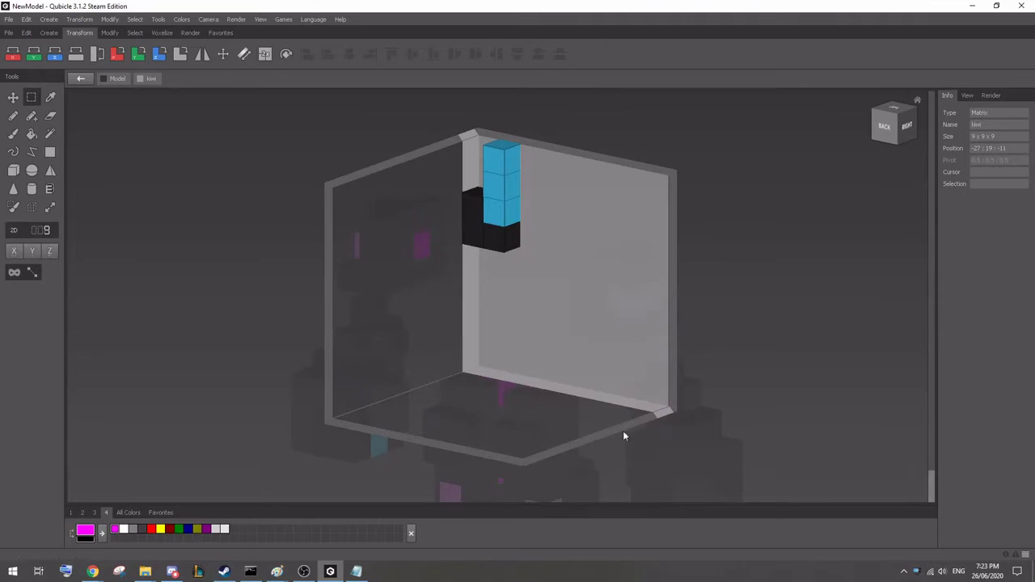
pyautogui.moveTo(661, 412); pyautogui.dragTo(632, 420)
pyautogui.moveTo(673, 392); pyautogui.dragTo(676, 356)
pyautogui.moveTo(676, 357); pyautogui.dragTo(644, 352, button='right')
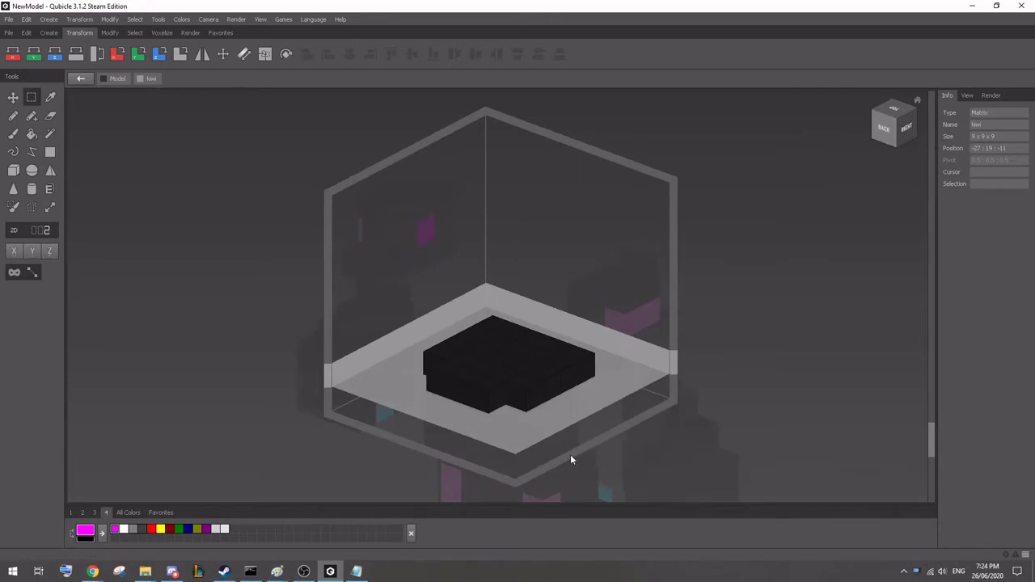
pyautogui.moveTo(570, 455); pyautogui.dragTo(594, 447)
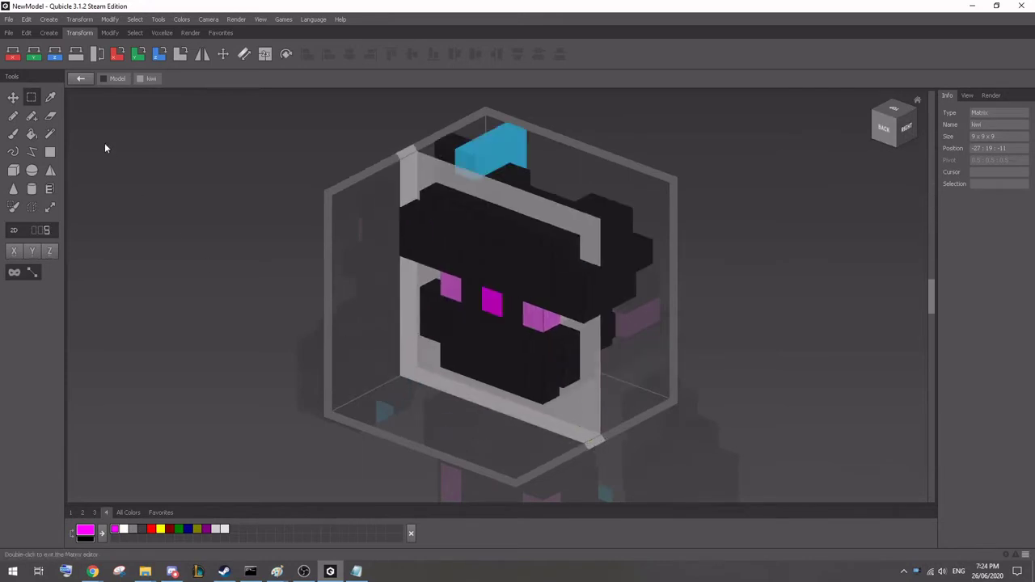
# Try rectangular selections on slice 5, from a 4 x 4 voxel area to the single magenta centre voxel, and leave 2D mode.
pyautogui.click(30, 97)
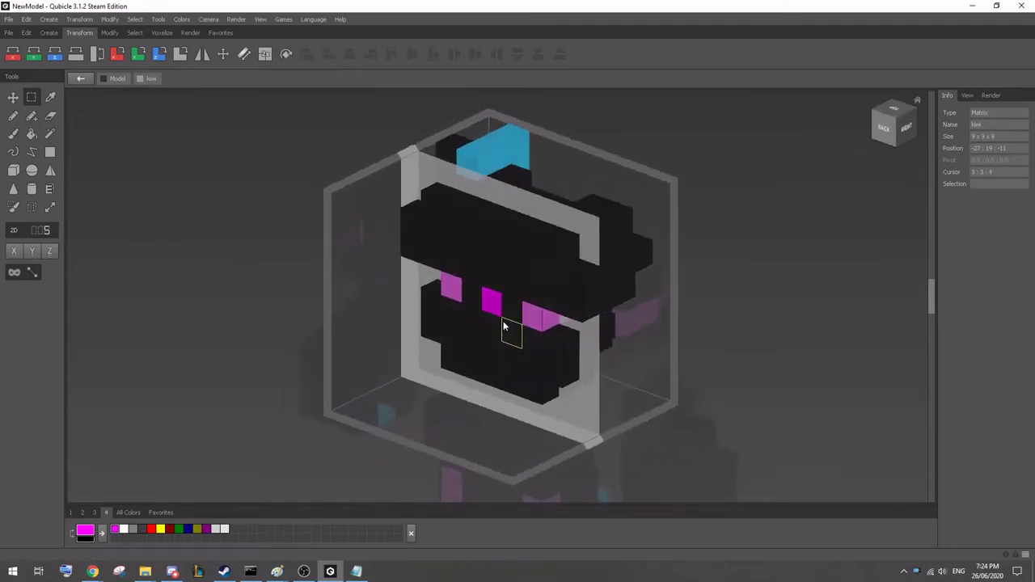
pyautogui.moveTo(450, 334); pyautogui.dragTo(493, 351, button='right')
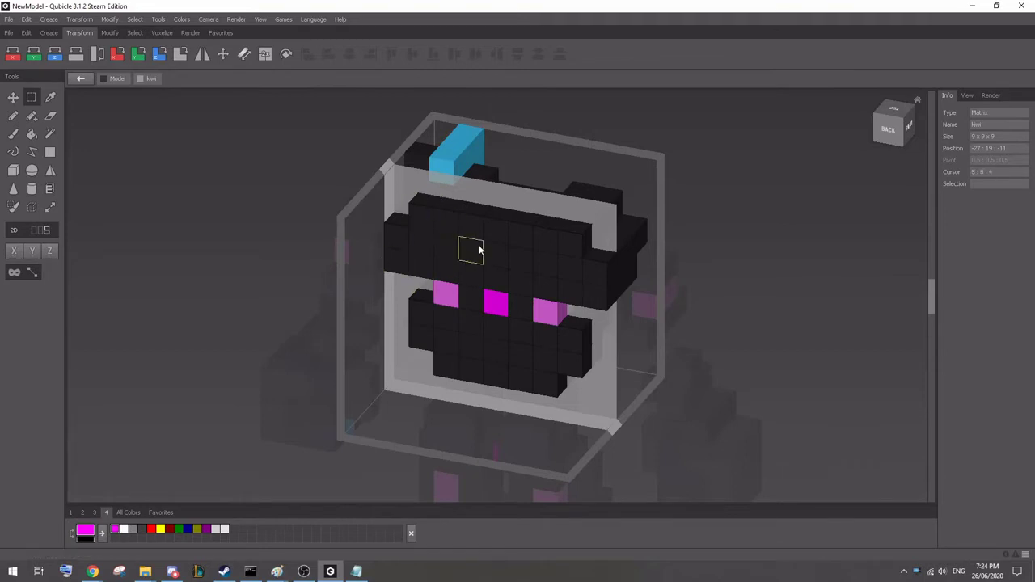
pyautogui.moveTo(478, 250); pyautogui.dragTo(547, 353)
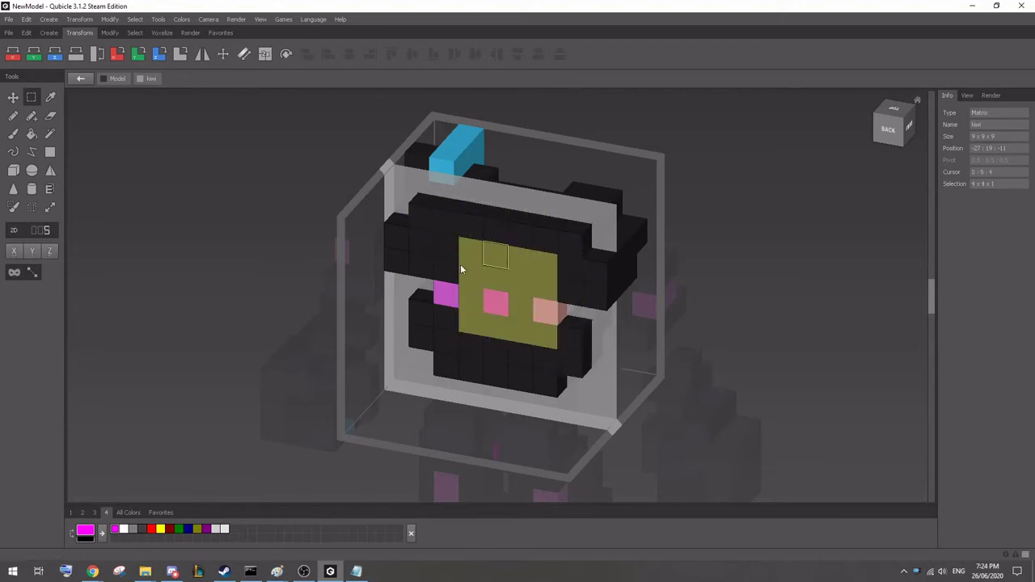
pyautogui.click(416, 248)
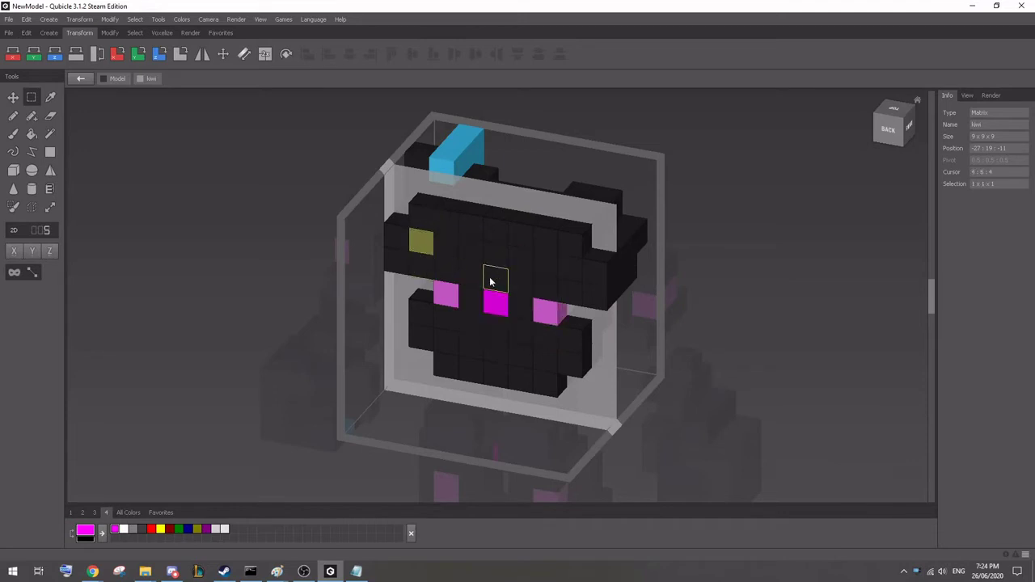
pyautogui.click(496, 303)
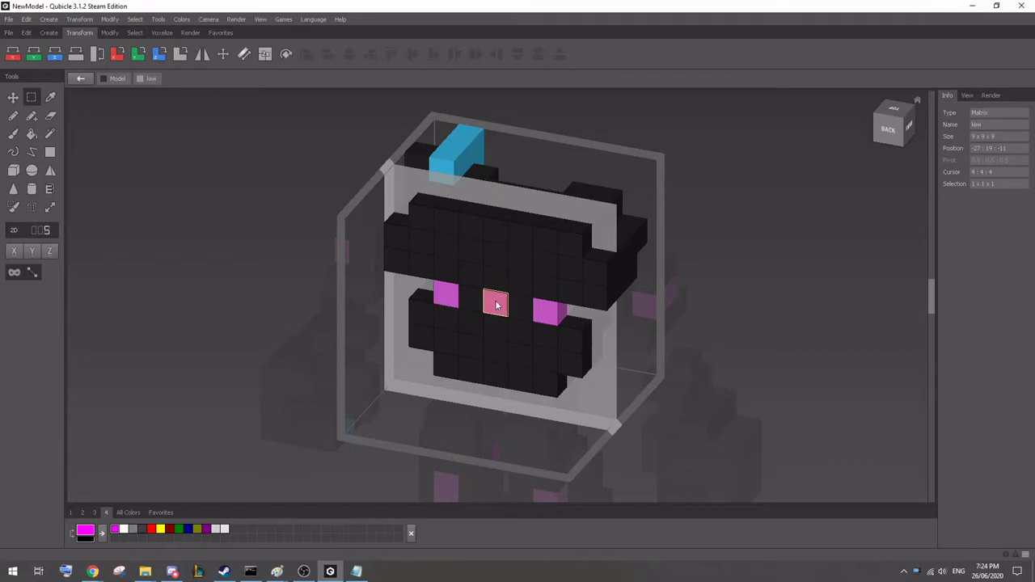
pyautogui.moveTo(495, 310); pyautogui.dragTo(469, 307, button='right')
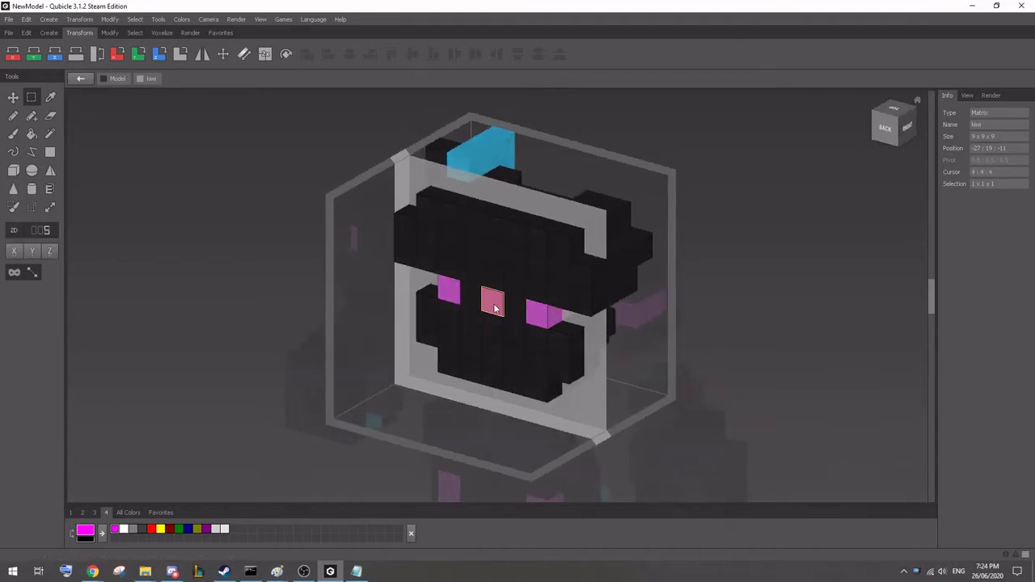
pyautogui.click(13, 234)
pyautogui.moveTo(97, 308); pyautogui.dragTo(577, 338, button='right')
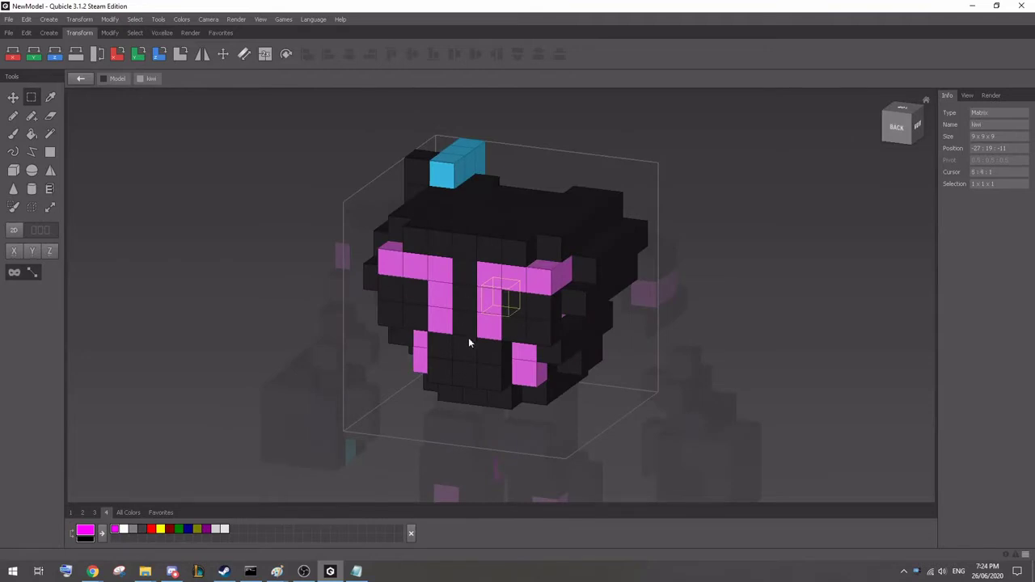
# Fill the entire head with the blue #1D60A8 from colour palette 2 using the bucket fill tool.
pyautogui.click(30, 134)
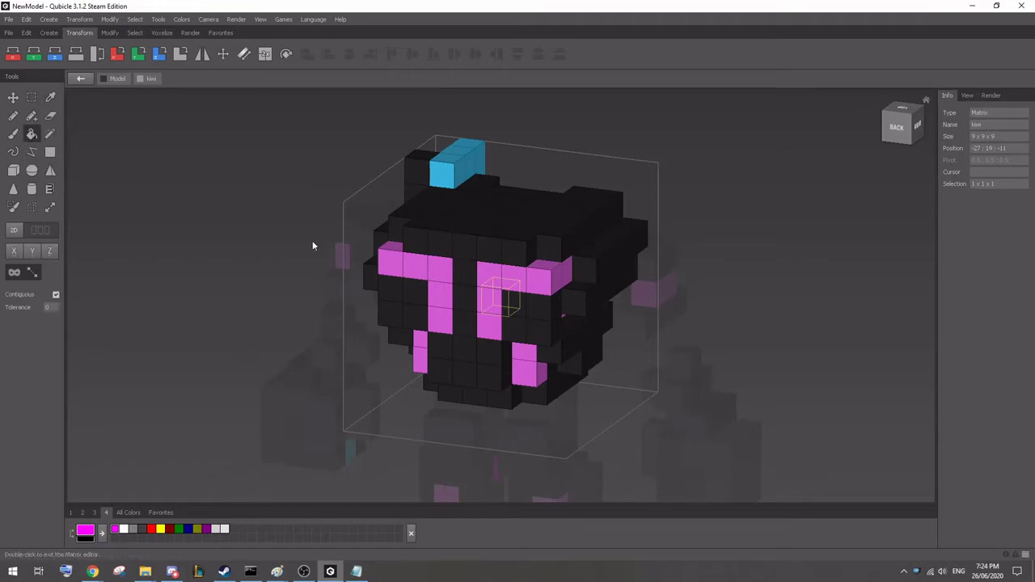
pyautogui.click(82, 512)
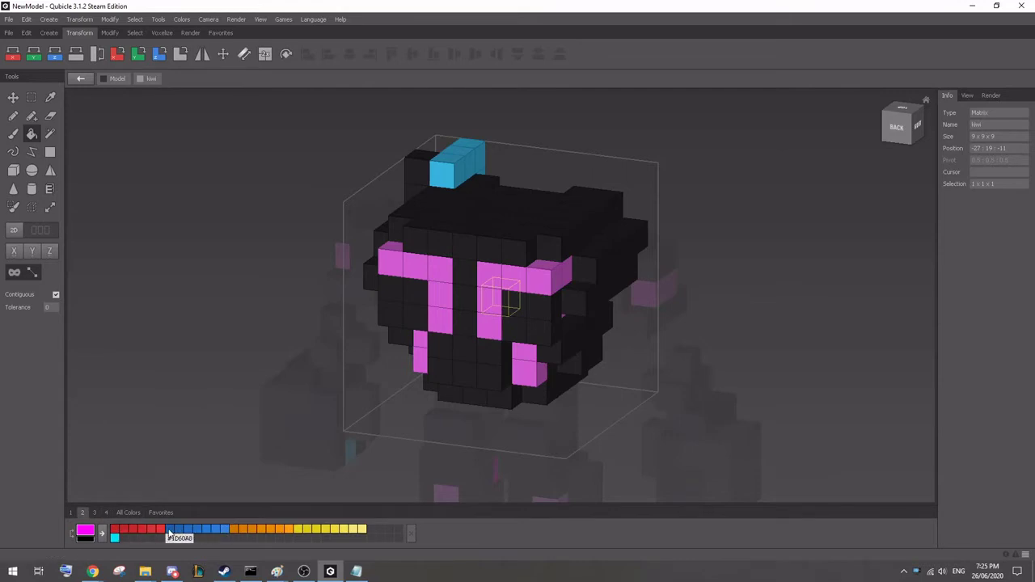
pyautogui.click(170, 529)
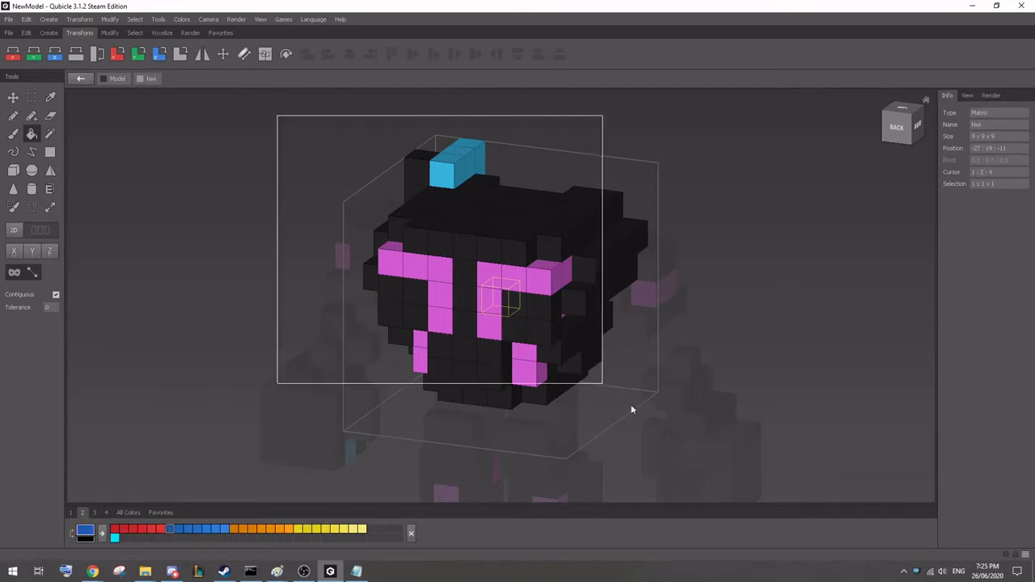
pyautogui.click(751, 482)
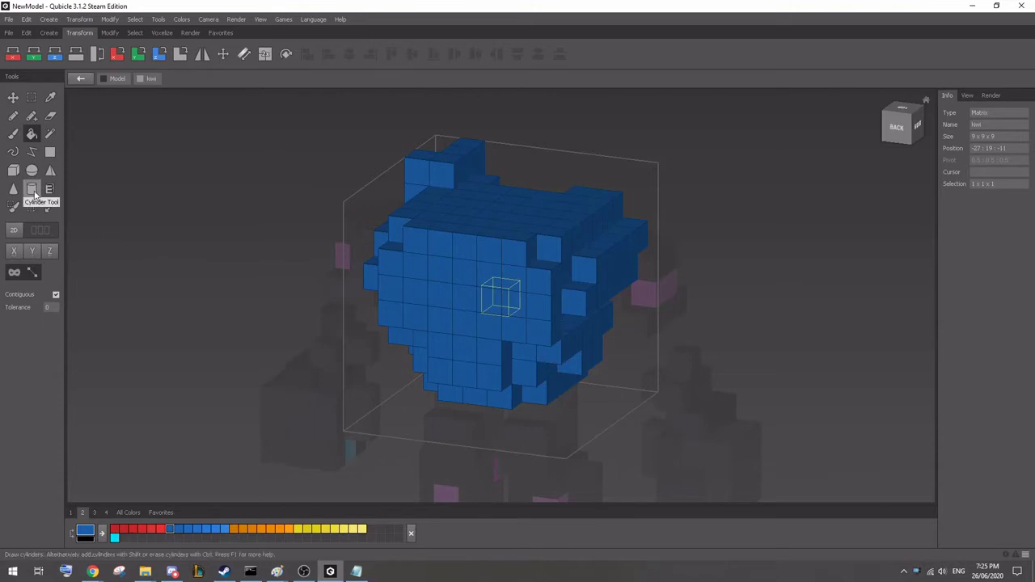
# Examine the blue fill inside the head on a 2D slice and around the outside in the 3D view.
pyautogui.click(13, 233)
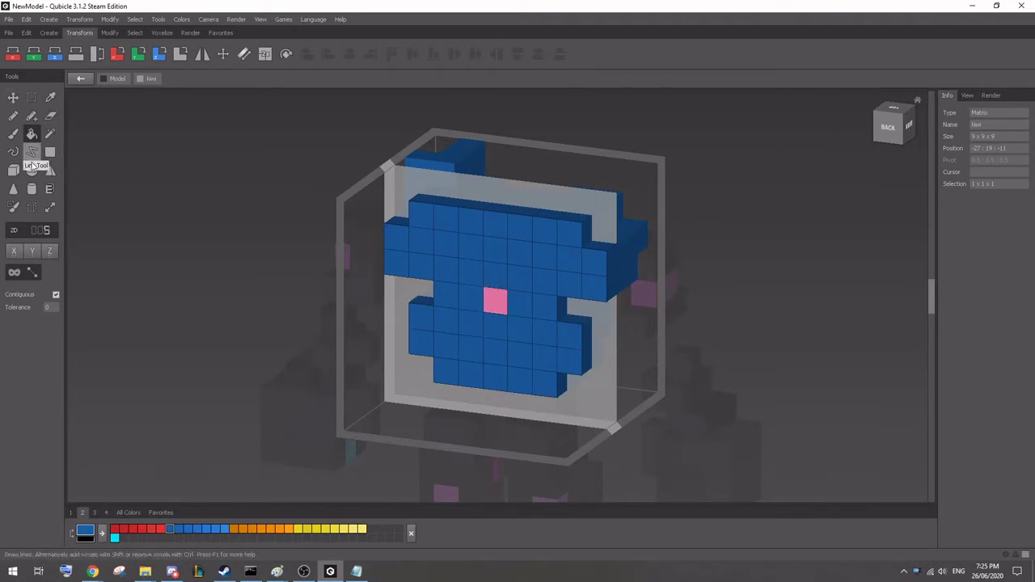
pyautogui.click(16, 231)
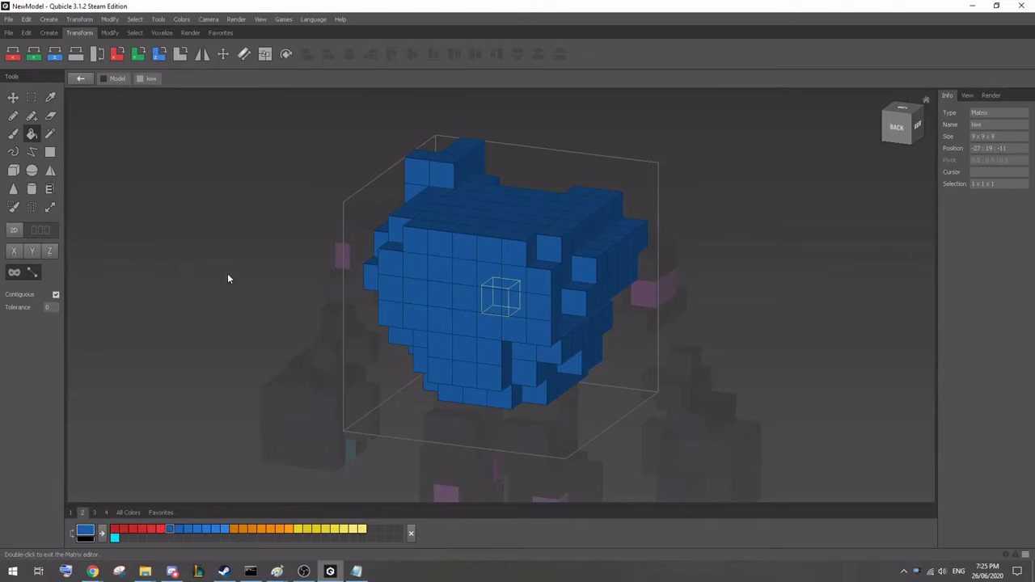
pyautogui.moveTo(190, 289); pyautogui.dragTo(203, 242, button='right')
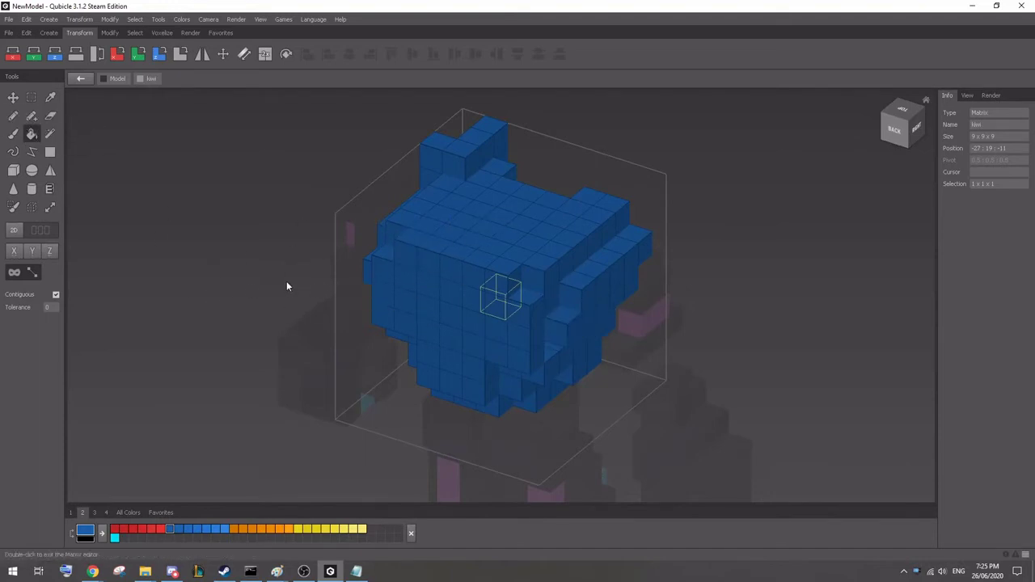
pyautogui.moveTo(286, 285); pyautogui.dragTo(431, 230, button='right')
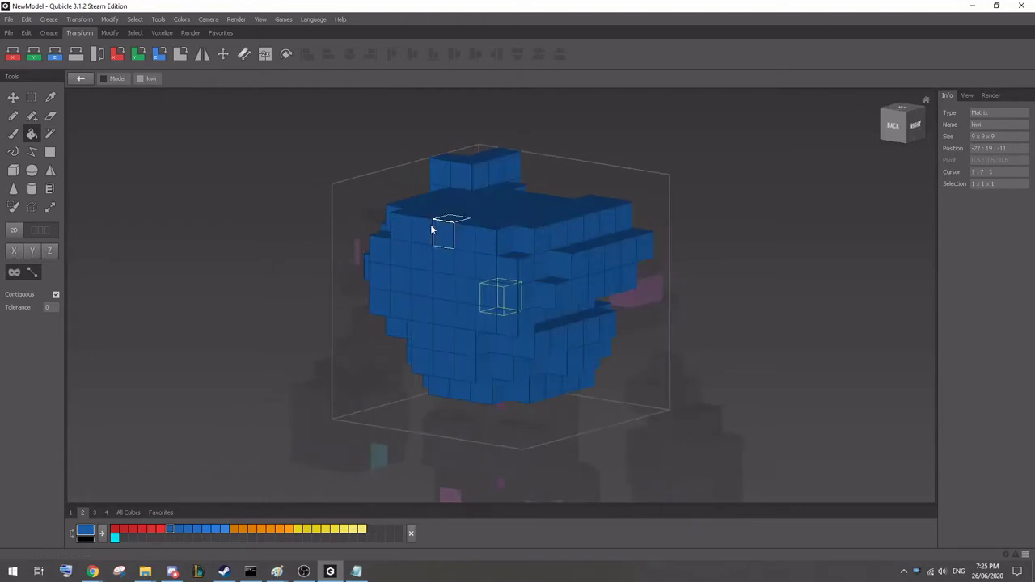
# Undo the head's blue fill and clear the single-voxel selection.
pyautogui.click(30, 133)
pyautogui.hotkey('ctrl', 'z')
pyautogui.moveTo(385, 216)
pyautogui.mouseDown(button='right')
pyautogui.moveTo(371, 238)
pyautogui.moveTo(375, 228)
pyautogui.mouseUp(button='right')
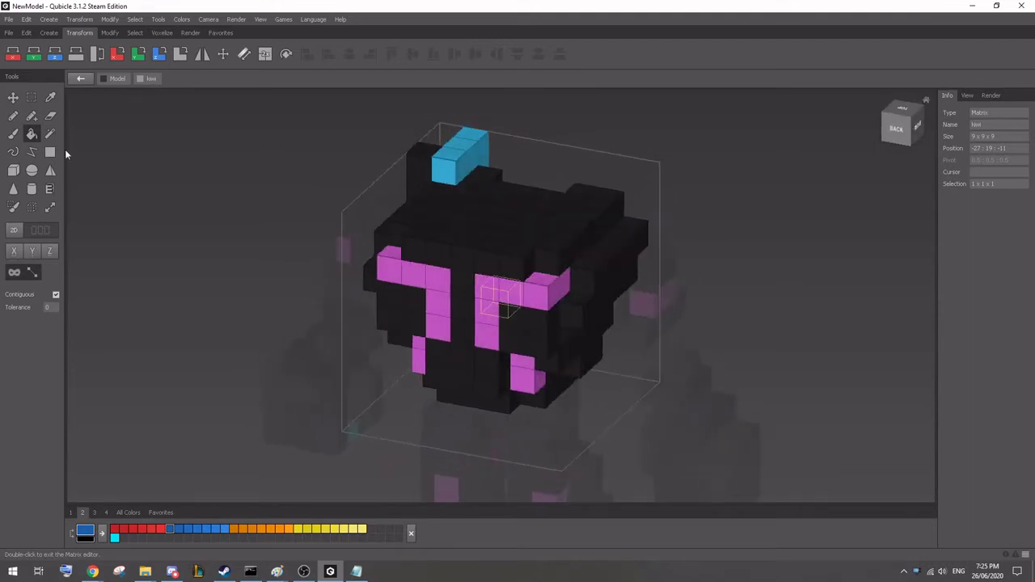
pyautogui.click(37, 104)
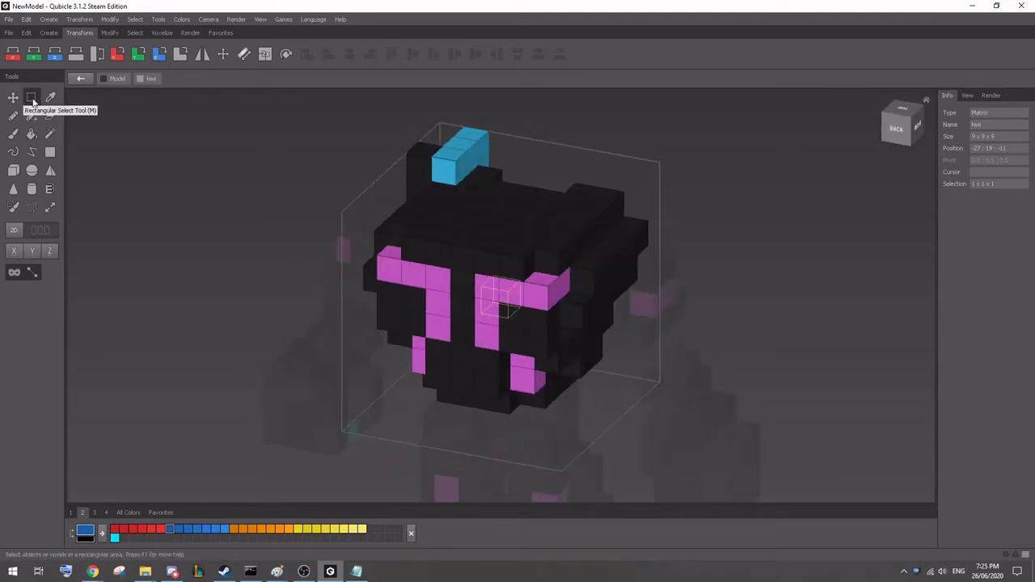
pyautogui.click(364, 357)
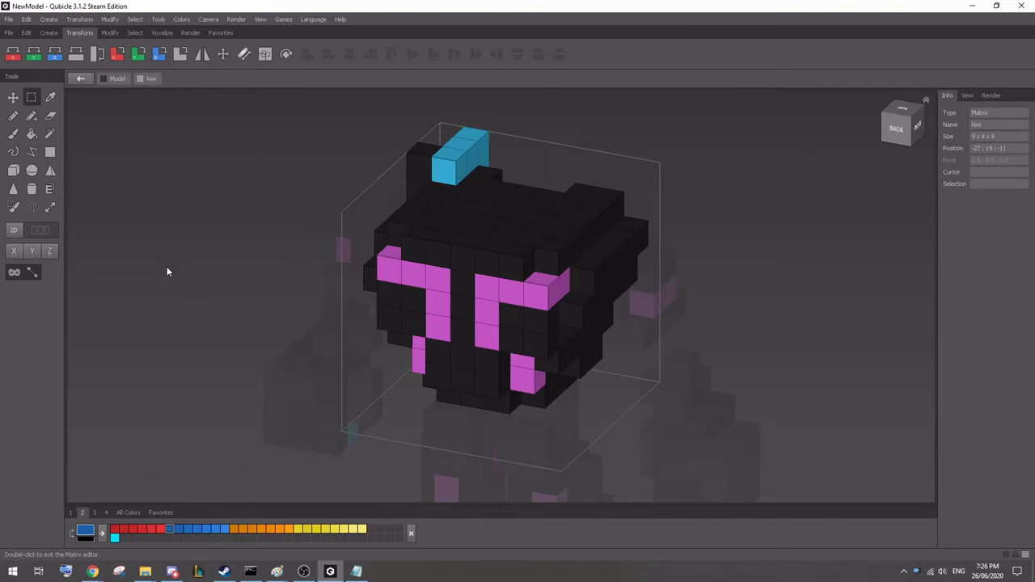
# Sample the dark grey of a voxel above the face markings as the foreground colour with the Eyedropper.
pyautogui.click(51, 99)
pyautogui.click(50, 99)
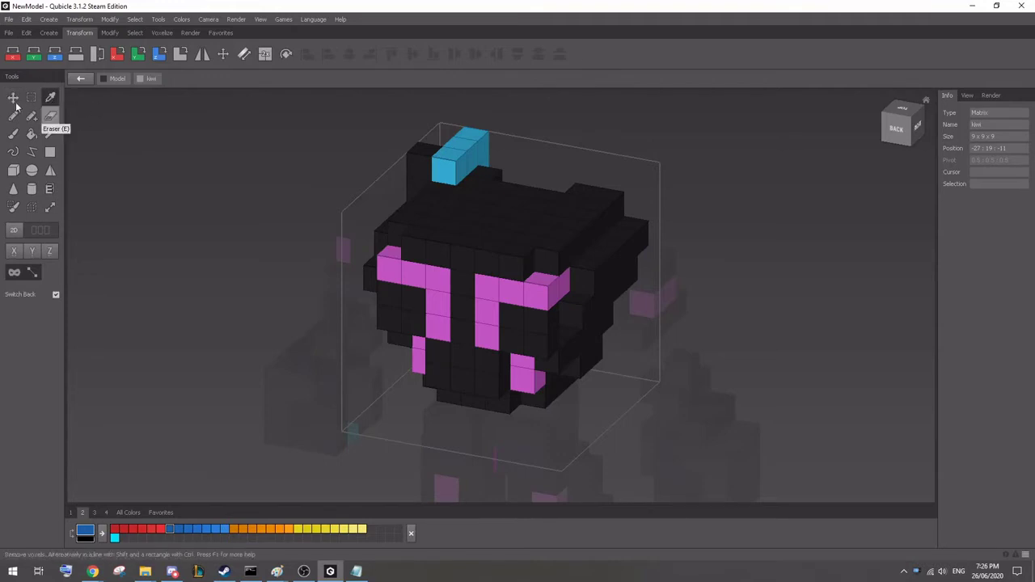
pyautogui.click(11, 98)
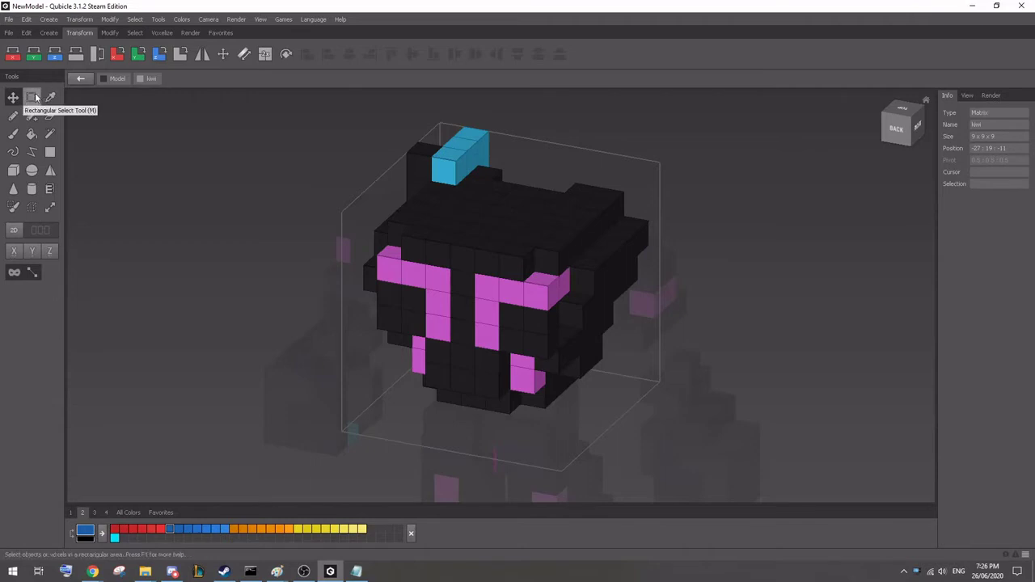
pyautogui.click(33, 97)
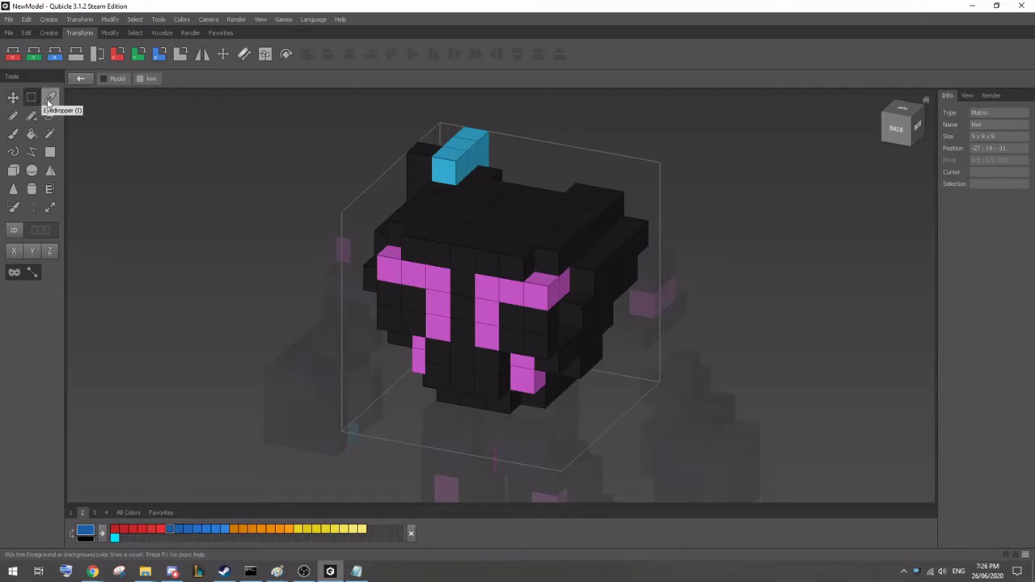
pyautogui.click(49, 99)
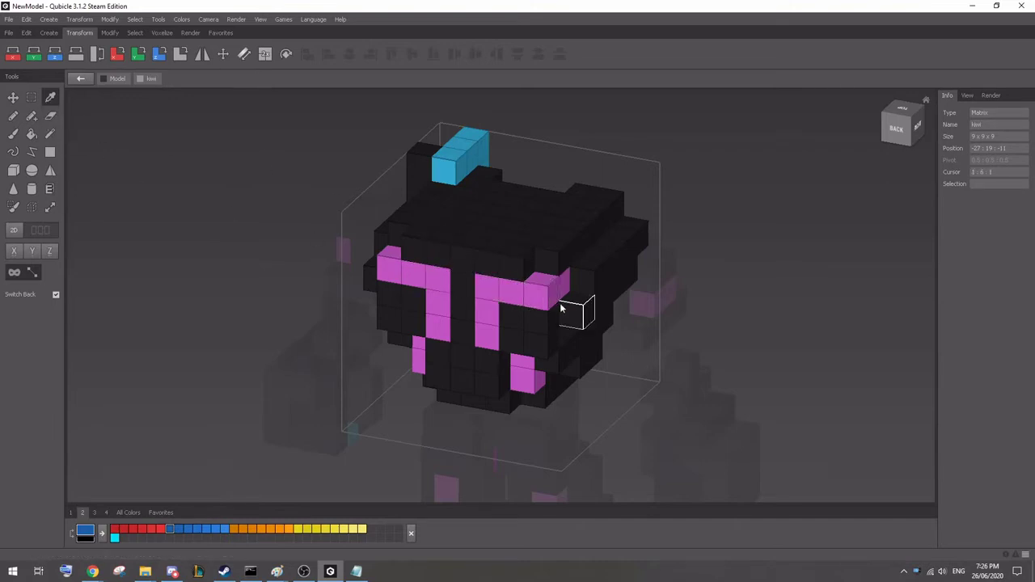
pyautogui.click(480, 255)
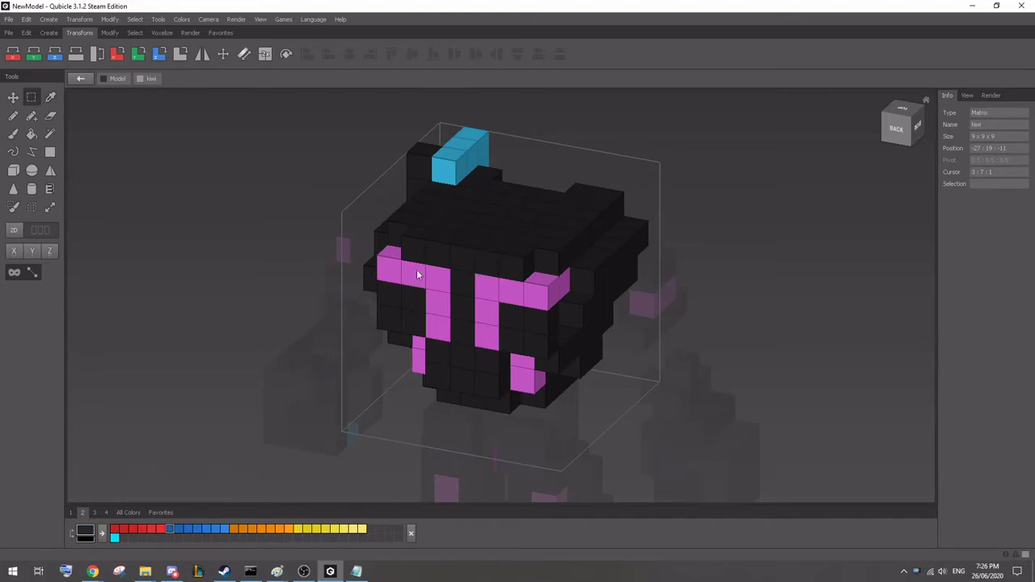
# Try the hex value 345234 for the foreground colour in the Color Mixer and discard the change.
pyautogui.click(87, 533)
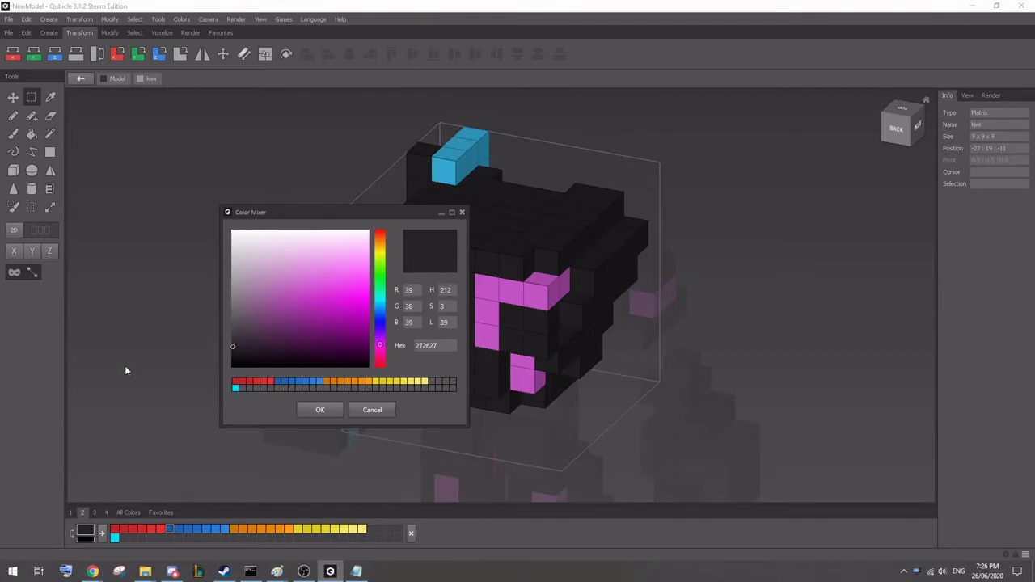
pyautogui.moveTo(458, 350); pyautogui.dragTo(399, 348)
pyautogui.press('BackSpace')
pyautogui.press('BackSpace')
pyautogui.press('BackSpace')
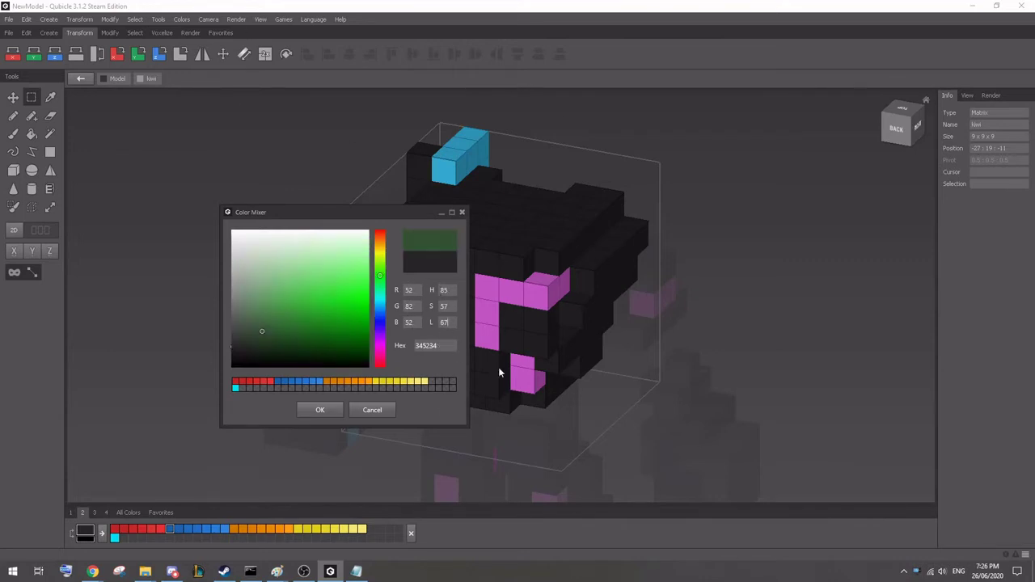
pyautogui.click(374, 410)
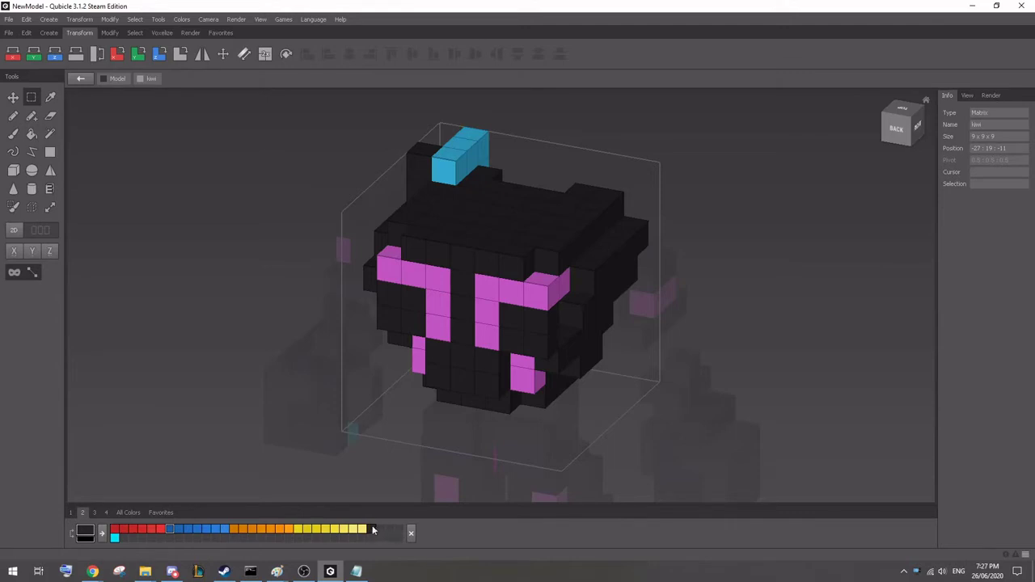
# Look over colour palette 1 and add red to a free slot in palette 2.
pyautogui.click(70, 512)
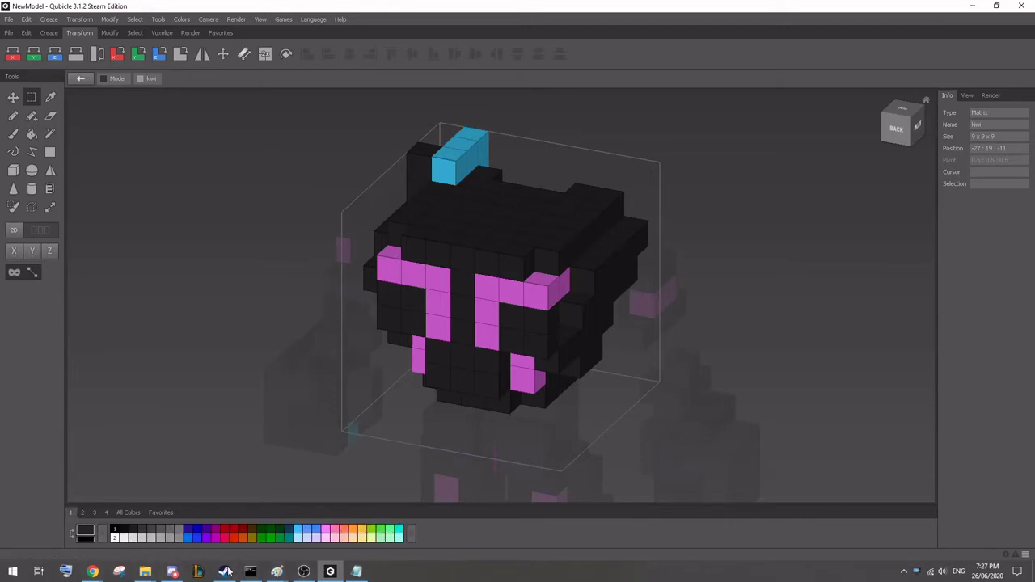
pyautogui.click(81, 512)
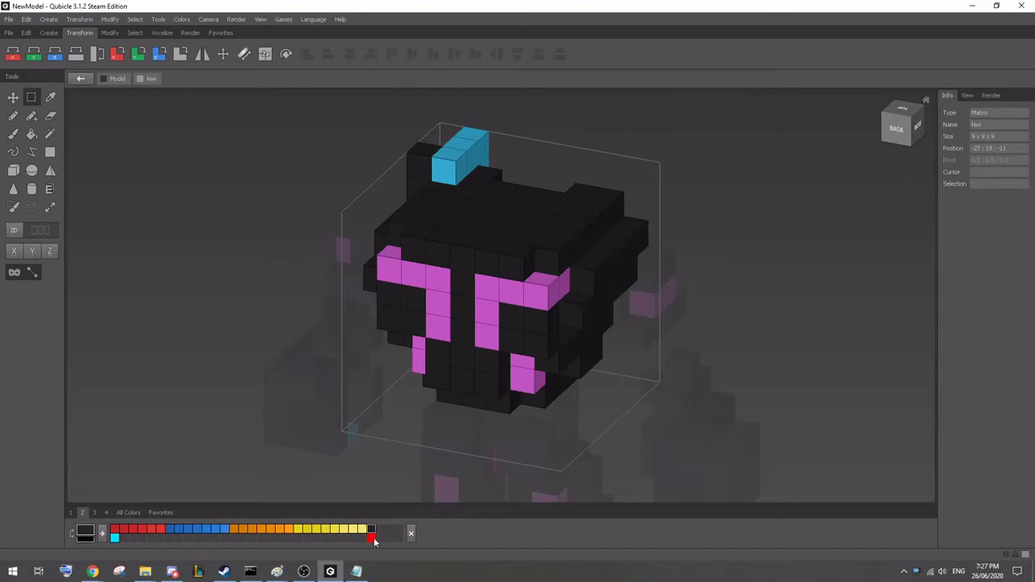
# Remove the added red and dark grey swatches from colour palette 2.
pyautogui.moveTo(374, 540); pyautogui.dragTo(355, 539)
pyautogui.moveTo(355, 539); pyautogui.dragTo(335, 538)
pyautogui.moveTo(334, 539); pyautogui.dragTo(297, 538)
pyautogui.moveTo(297, 538); pyautogui.dragTo(373, 543)
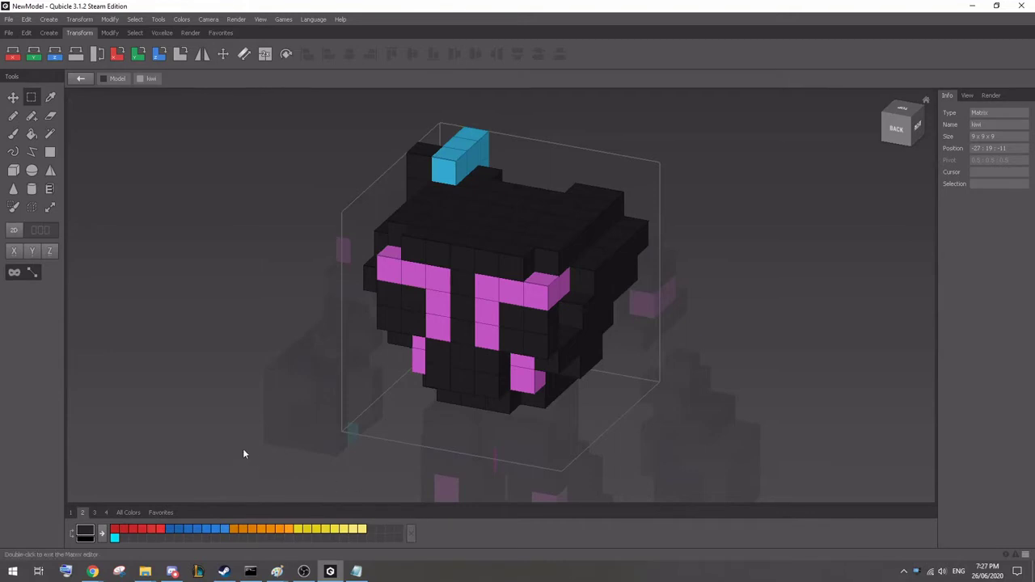
pyautogui.click(50, 98)
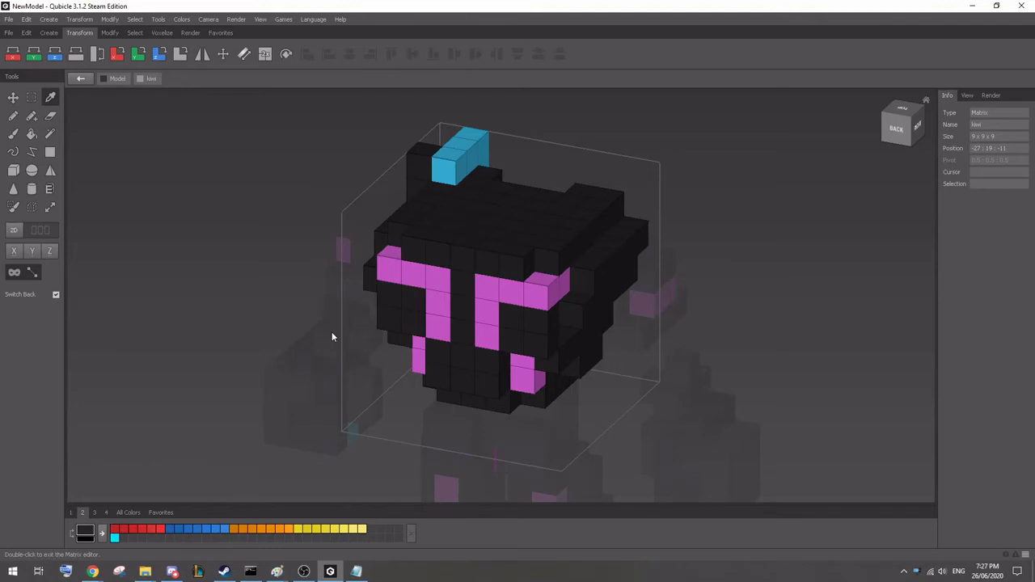
pyautogui.moveTo(269, 264); pyautogui.dragTo(273, 253, button='right')
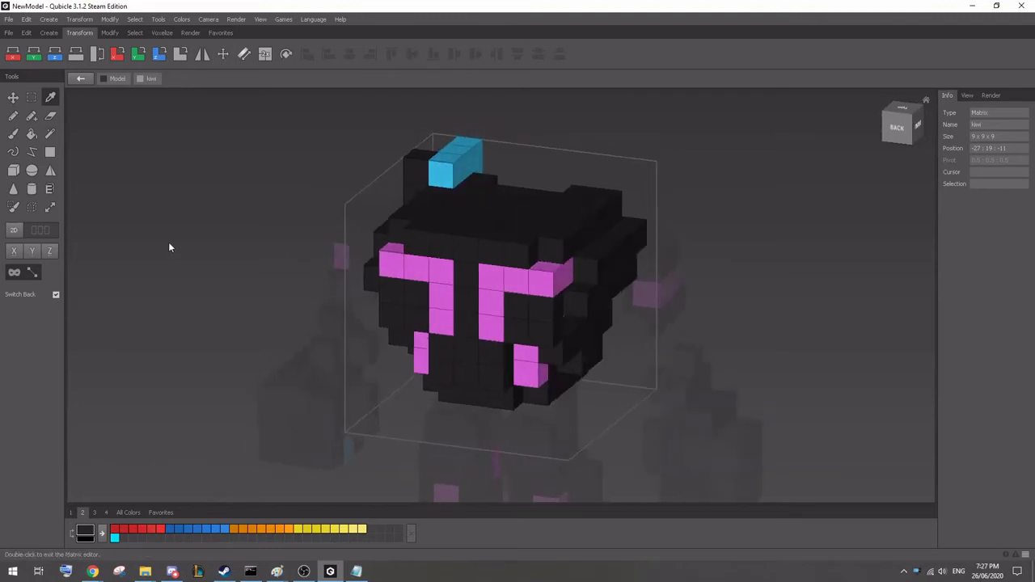
# Recolour the purple face markings on the blue ear's side of the head in palette red with the Pencil, including the side strip.
pyautogui.click(13, 116)
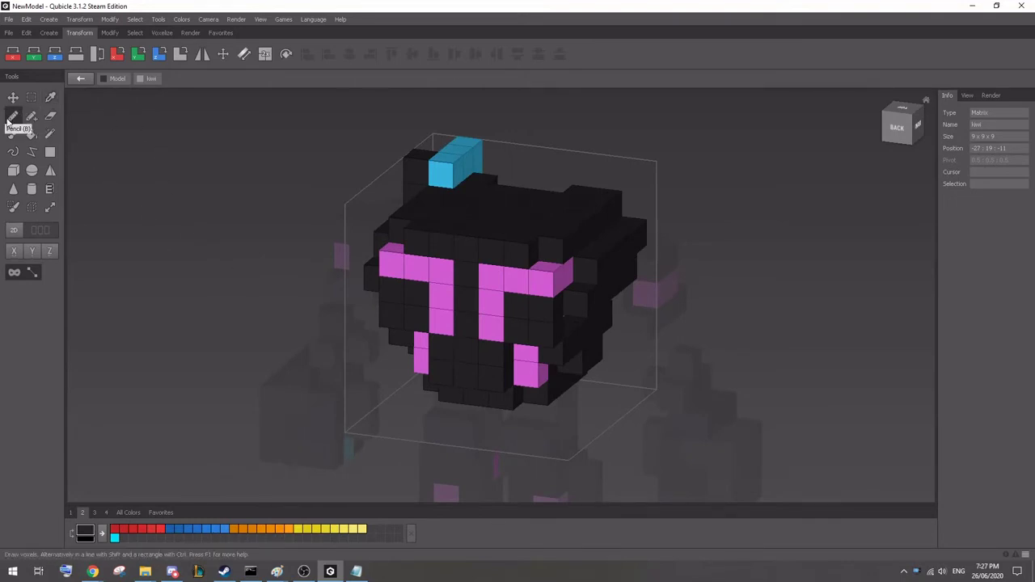
pyautogui.moveTo(291, 241); pyautogui.dragTo(283, 242, button='right')
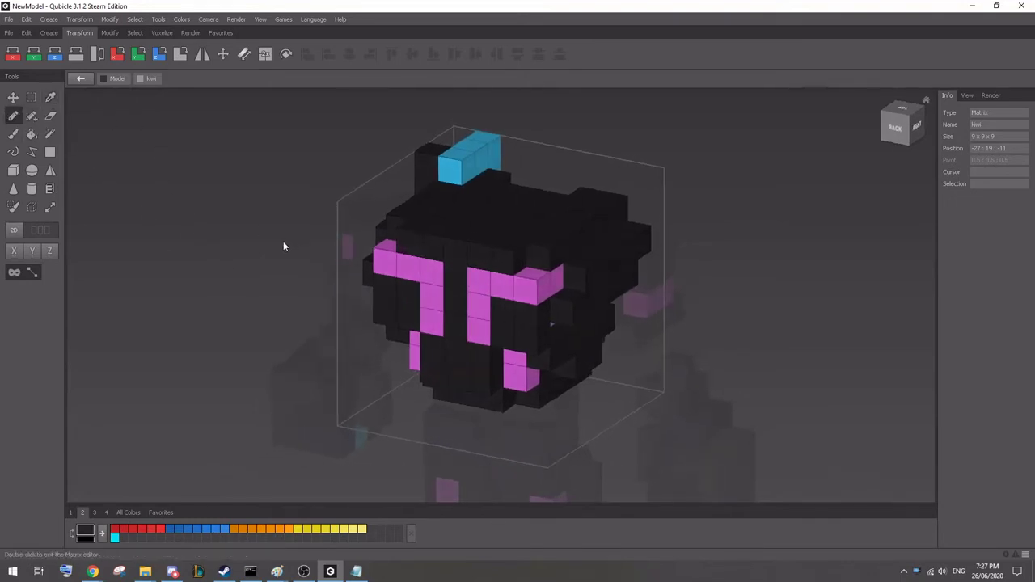
pyautogui.click(120, 531)
pyautogui.moveTo(323, 429); pyautogui.dragTo(423, 261, button='right')
pyautogui.moveTo(388, 364)
pyautogui.mouseDown(button='right')
pyautogui.moveTo(402, 370)
pyautogui.moveTo(412, 348)
pyautogui.mouseUp(button='right')
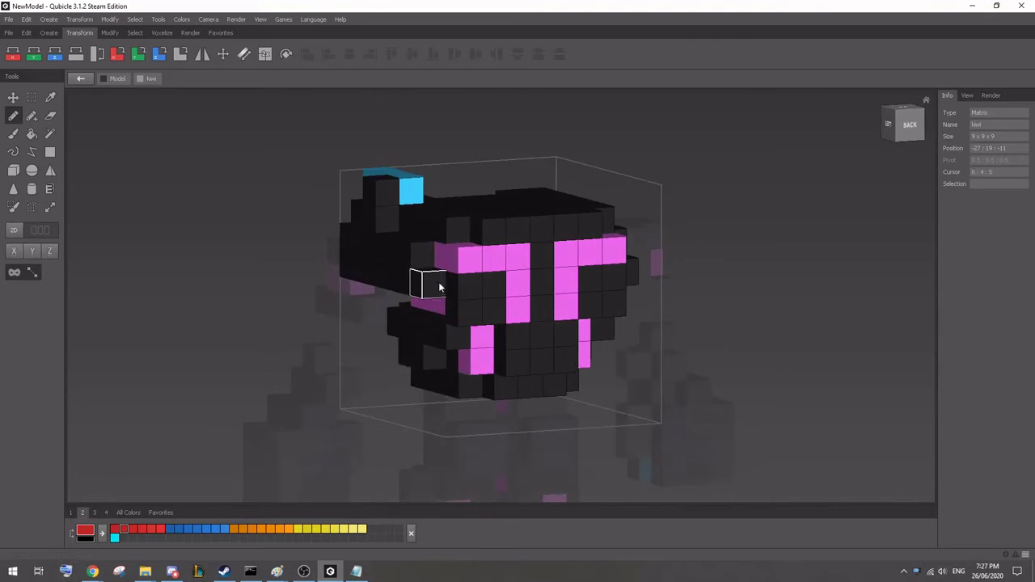
pyautogui.moveTo(446, 257)
pyautogui.mouseDown()
pyautogui.moveTo(525, 293)
pyautogui.moveTo(518, 320)
pyautogui.moveTo(463, 361)
pyautogui.mouseUp()
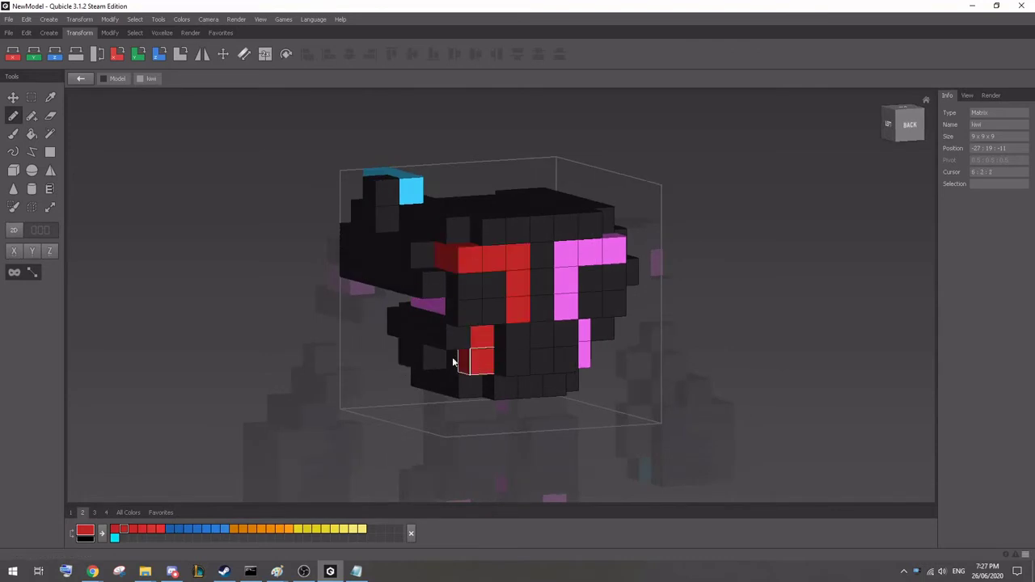
pyautogui.moveTo(455, 361); pyautogui.dragTo(545, 354, button='right')
pyautogui.moveTo(577, 302); pyautogui.dragTo(463, 306)
pyautogui.moveTo(652, 325); pyautogui.dragTo(489, 325, button='right')
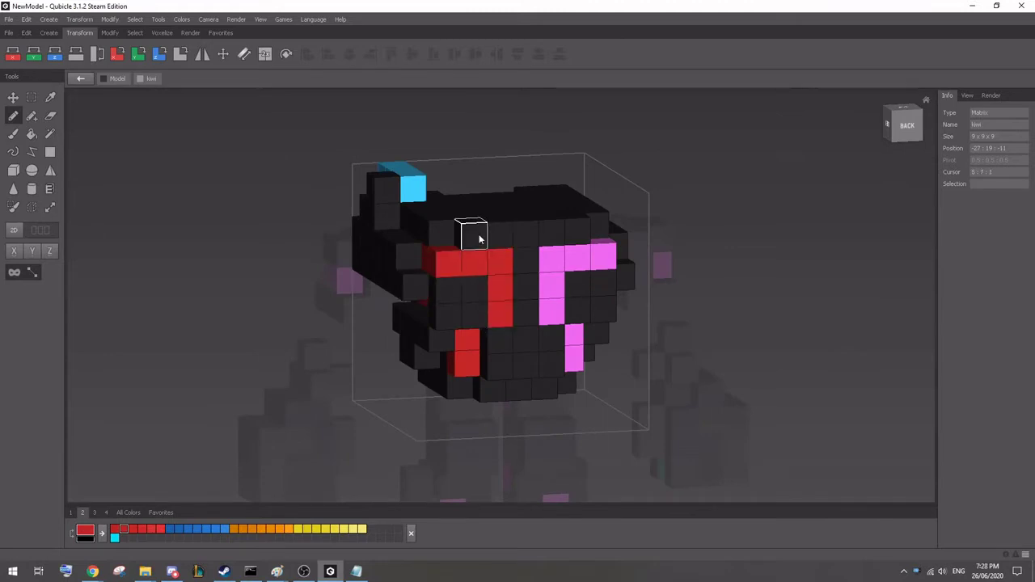
pyautogui.moveTo(666, 285); pyautogui.dragTo(474, 255, button='right')
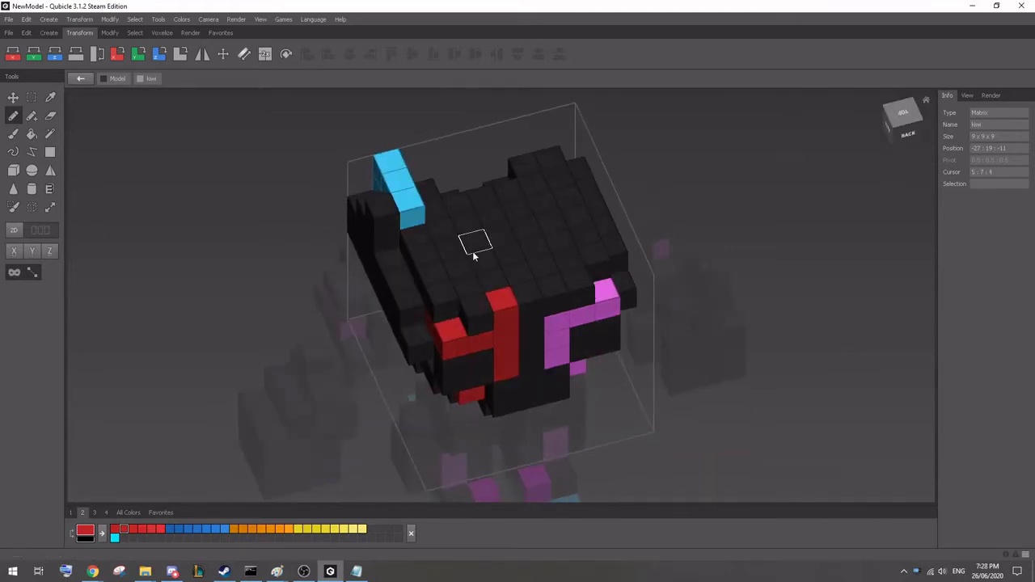
# Paint two adjacent voxels on the flat top of the head red with the Pencil.
pyautogui.click(473, 253)
pyautogui.moveTo(657, 337); pyautogui.dragTo(492, 256, button='right')
pyautogui.click(467, 251)
pyautogui.moveTo(584, 369); pyautogui.dragTo(513, 210, button='right')
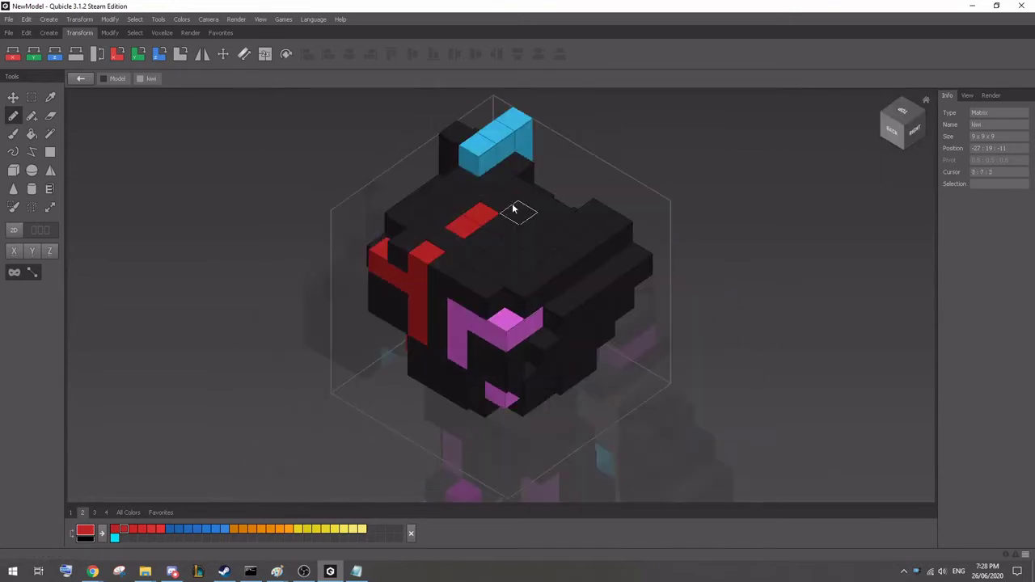
pyautogui.moveTo(485, 296)
pyautogui.mouseDown(button='right')
pyautogui.moveTo(447, 237)
pyautogui.moveTo(487, 315)
pyautogui.moveTo(472, 299)
pyautogui.mouseUp(button='right')
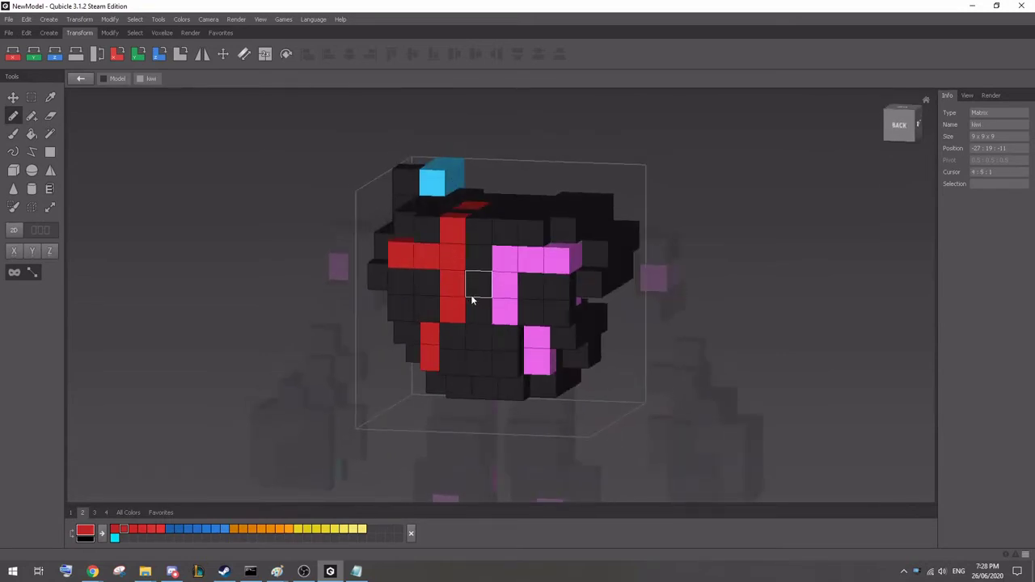
# Attach three red voxels on top of the head, two side by side and one behind them.
pyautogui.click(31, 117)
pyautogui.moveTo(172, 189); pyautogui.dragTo(259, 232, button='right')
pyautogui.moveTo(393, 143); pyautogui.dragTo(429, 358, button='right')
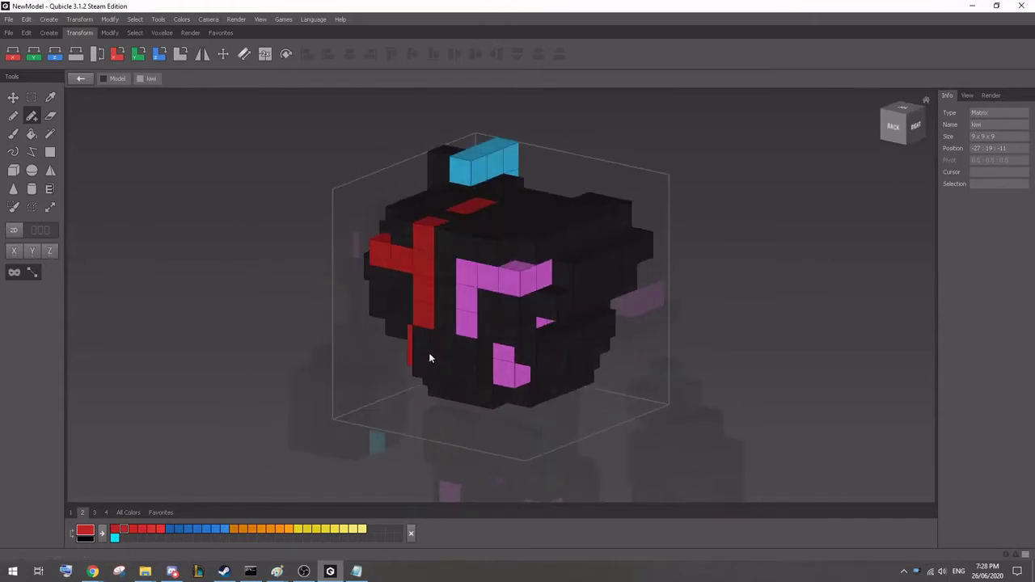
pyautogui.moveTo(420, 293); pyautogui.dragTo(316, 280, button='right')
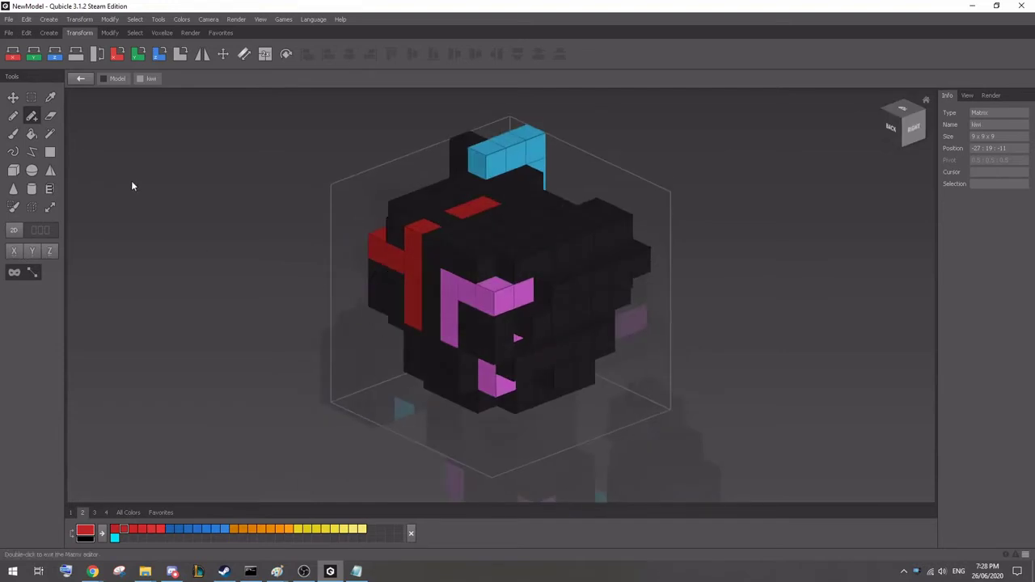
pyautogui.moveTo(291, 212); pyautogui.dragTo(346, 232, button='right')
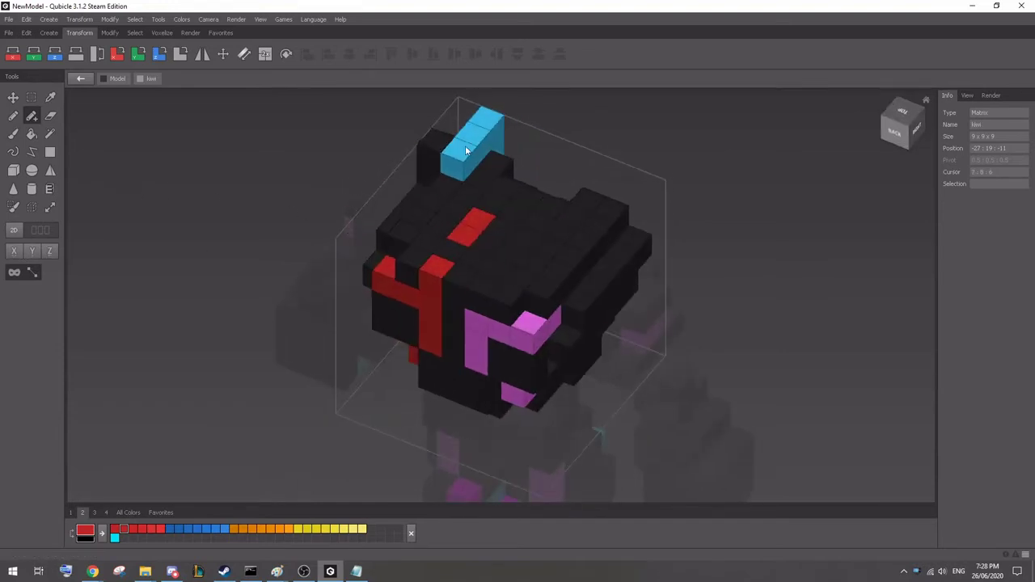
pyautogui.moveTo(465, 151); pyautogui.dragTo(423, 195, button='right')
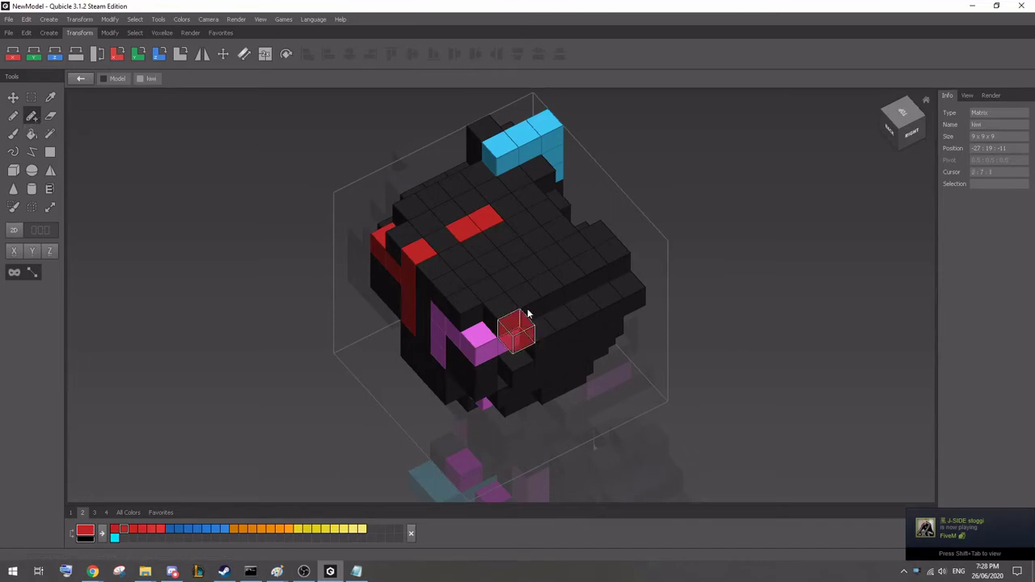
pyautogui.moveTo(526, 318); pyautogui.dragTo(498, 236, button='right')
pyautogui.moveTo(498, 236); pyautogui.dragTo(533, 265)
pyautogui.click(556, 228)
pyautogui.moveTo(723, 310); pyautogui.dragTo(531, 197, button='right')
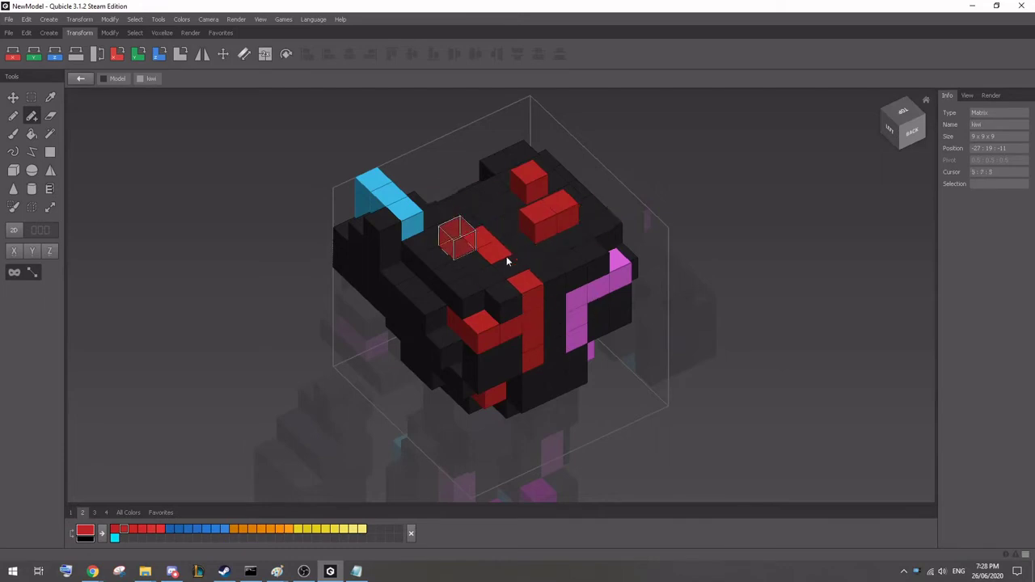
pyautogui.moveTo(506, 258); pyautogui.dragTo(576, 236, button='right')
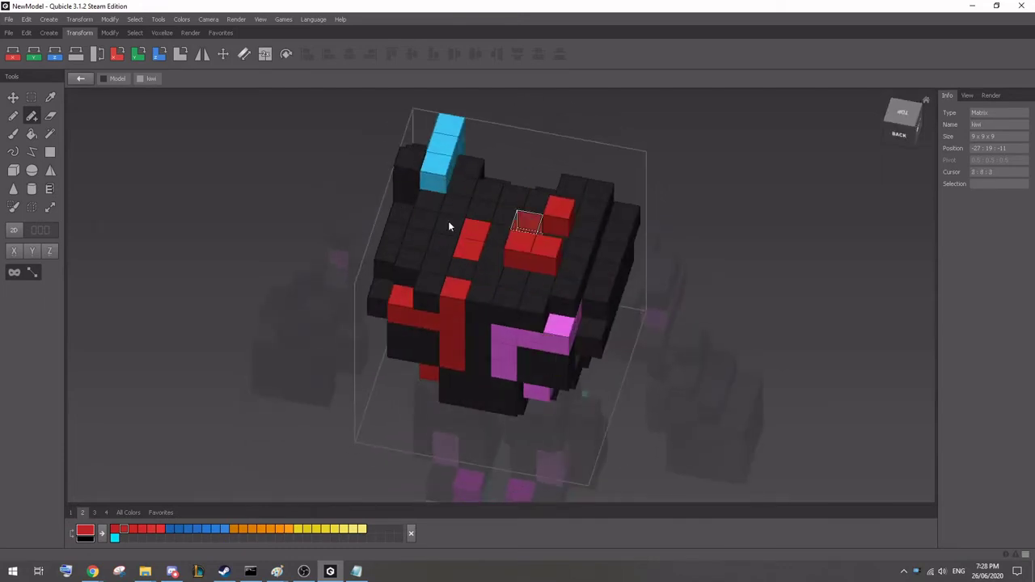
pyautogui.moveTo(458, 224); pyautogui.dragTo(474, 273, button='right')
pyautogui.moveTo(269, 254); pyautogui.dragTo(351, 277, button='right')
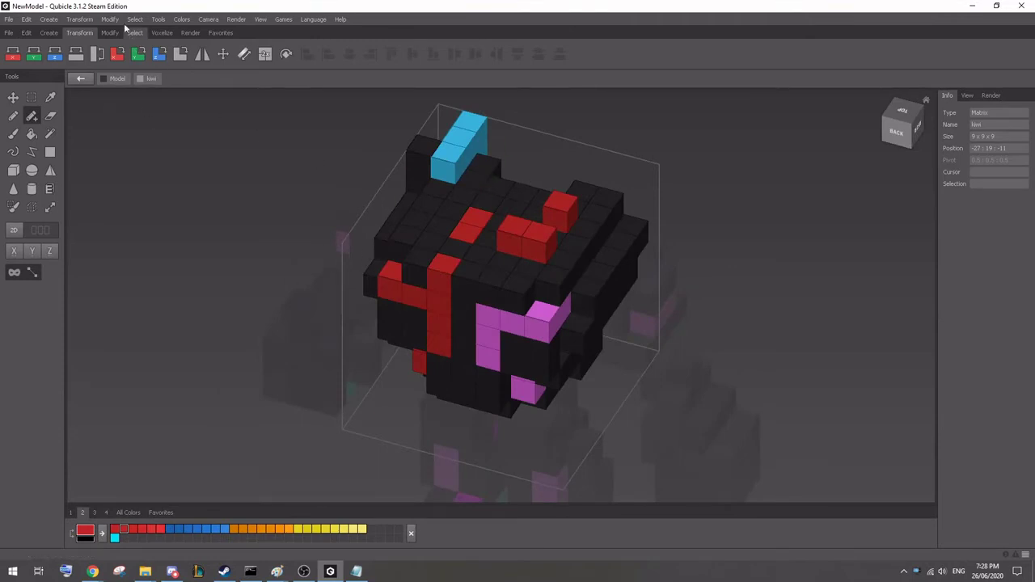
# Extend the head's work area to 21 x 21 x 21, including a 5-unit extension on each side.
pyautogui.click(109, 33)
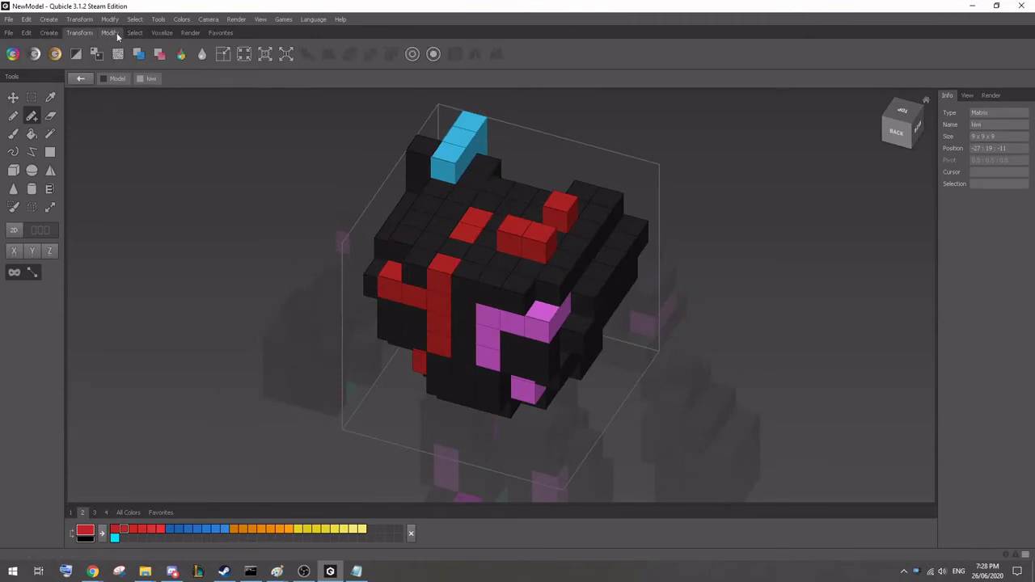
pyautogui.click(269, 56)
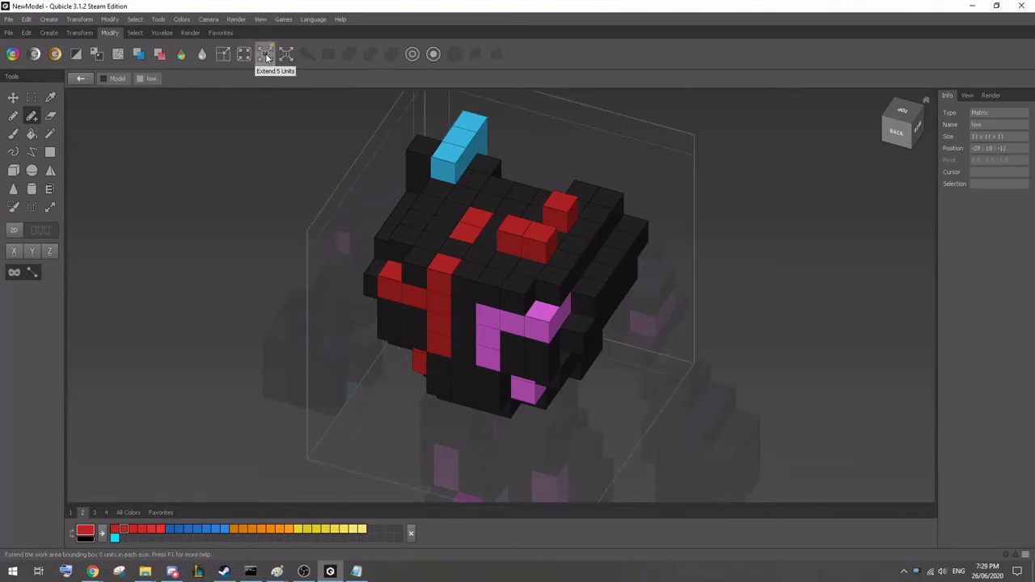
pyautogui.click(268, 57)
pyautogui.moveTo(297, 234); pyautogui.dragTo(295, 192, button='right')
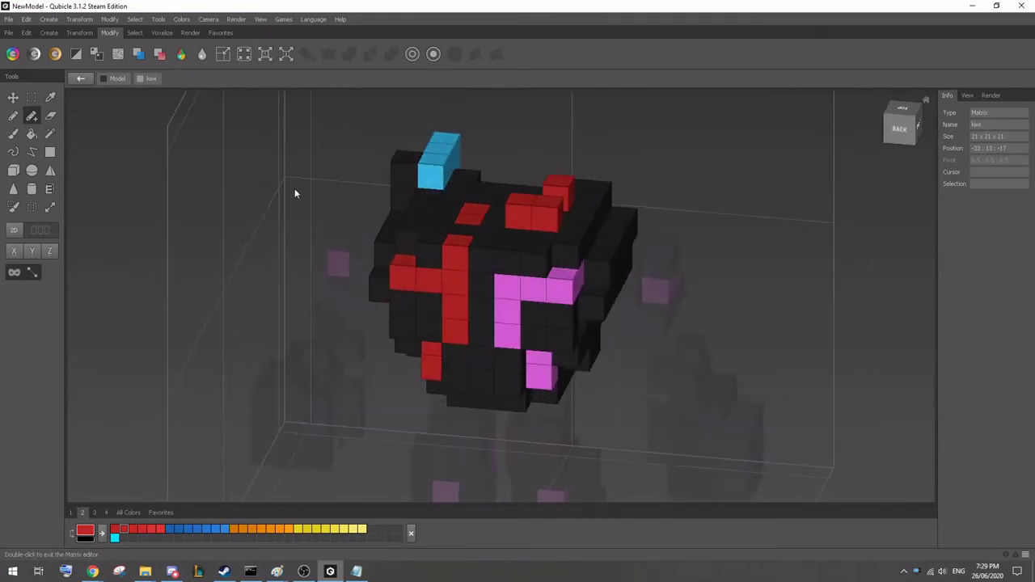
# Check the Resize Work Area settings without applying them, and shrink the work area to the head's edges with Optimize.
pyautogui.click(224, 61)
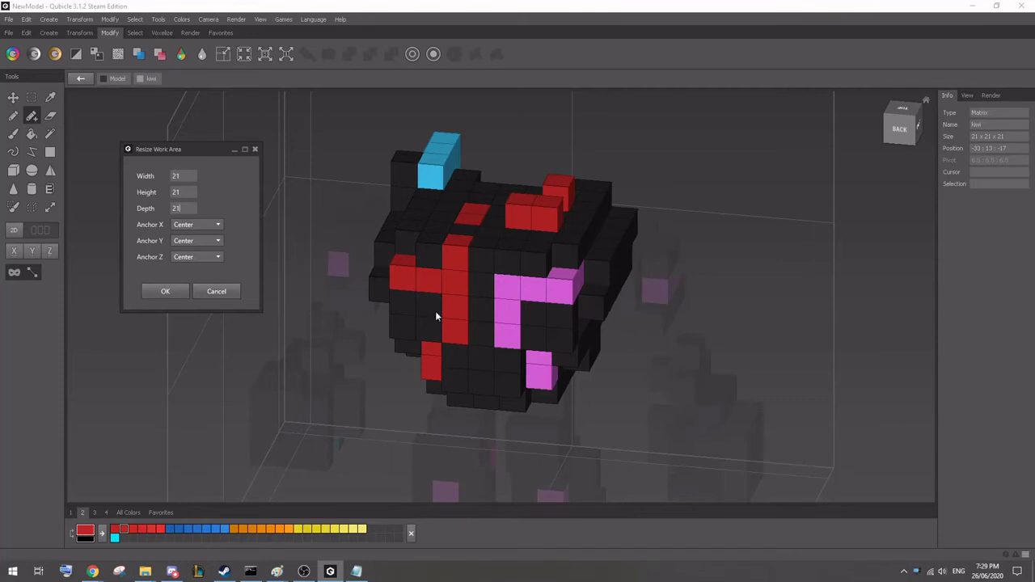
pyautogui.click(216, 292)
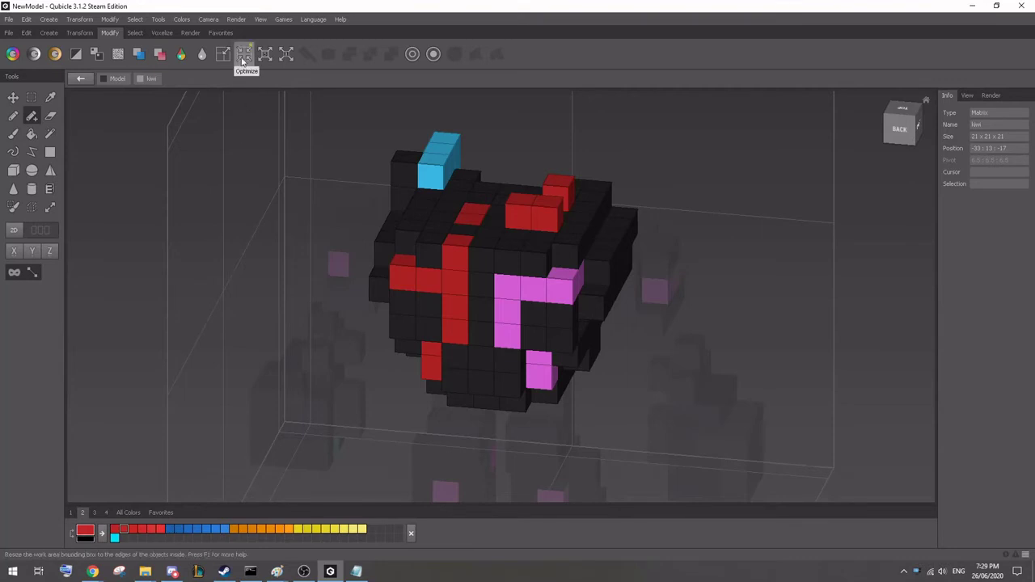
pyautogui.click(242, 57)
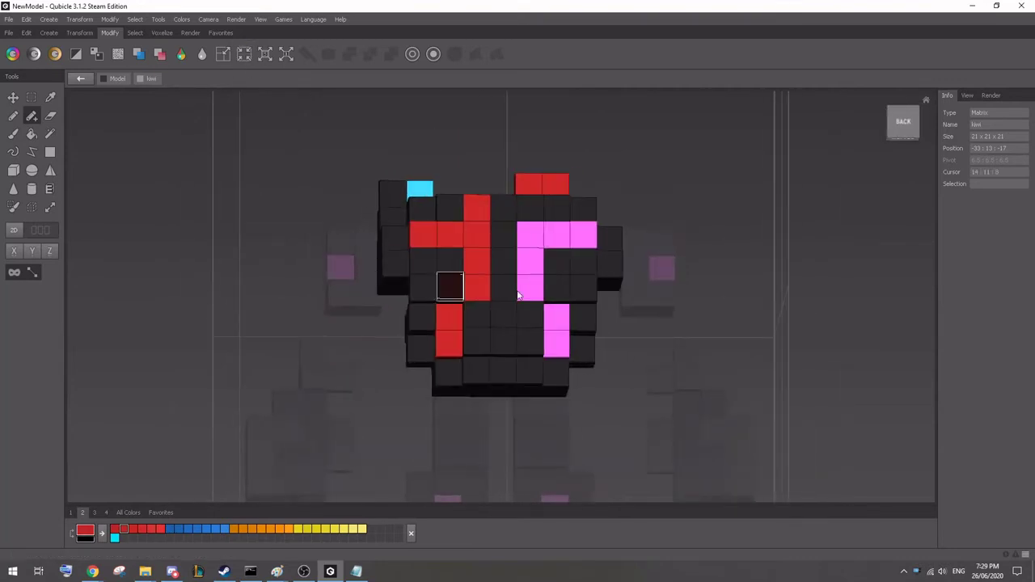
pyautogui.moveTo(533, 295); pyautogui.dragTo(469, 296, button='right')
pyautogui.moveTo(608, 249); pyautogui.dragTo(459, 277, button='right')
pyautogui.moveTo(578, 259); pyautogui.dragTo(429, 258, button='right')
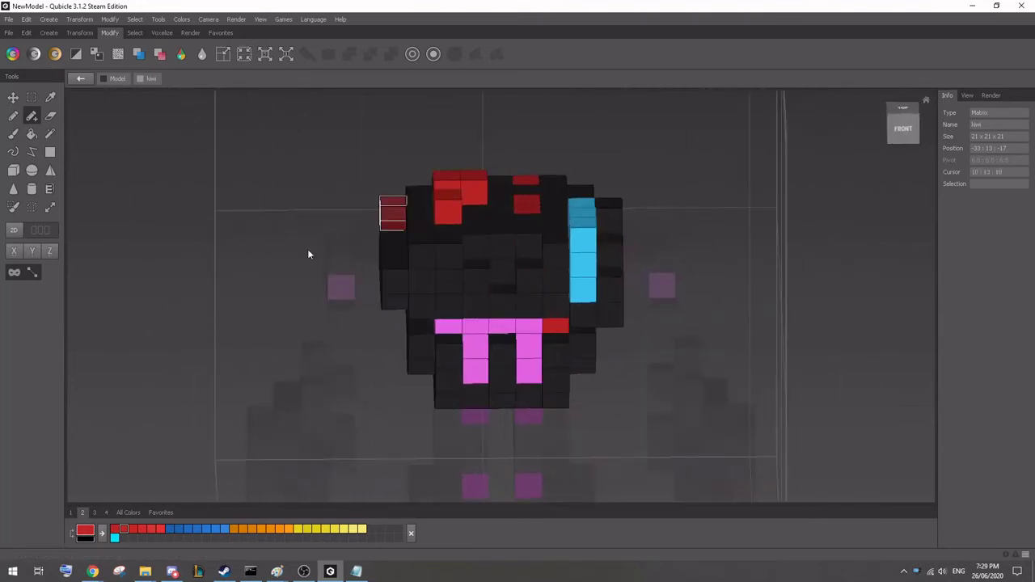
pyautogui.moveTo(308, 254); pyautogui.dragTo(407, 174, button='right')
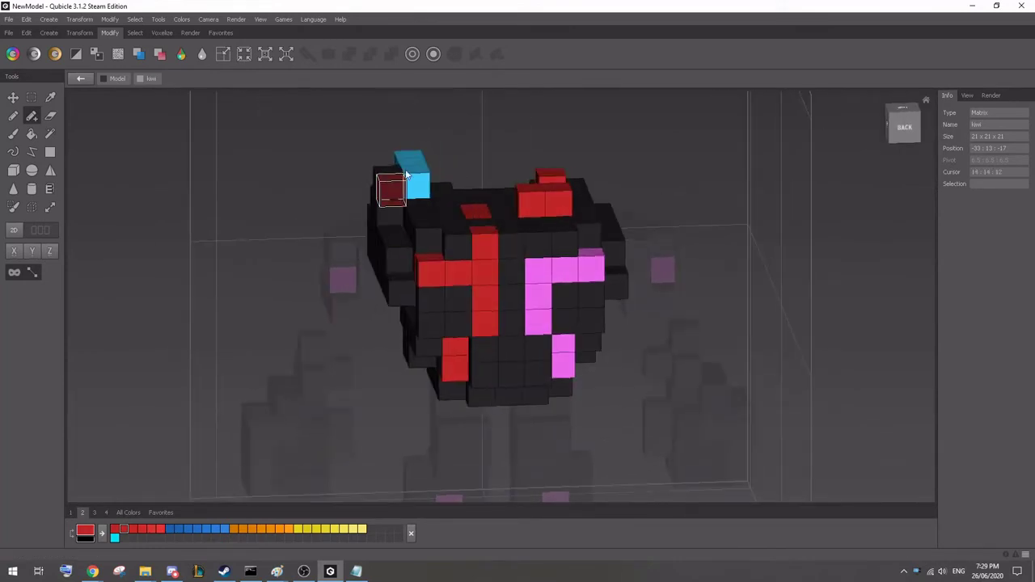
pyautogui.moveTo(478, 277); pyautogui.dragTo(513, 253, button='right')
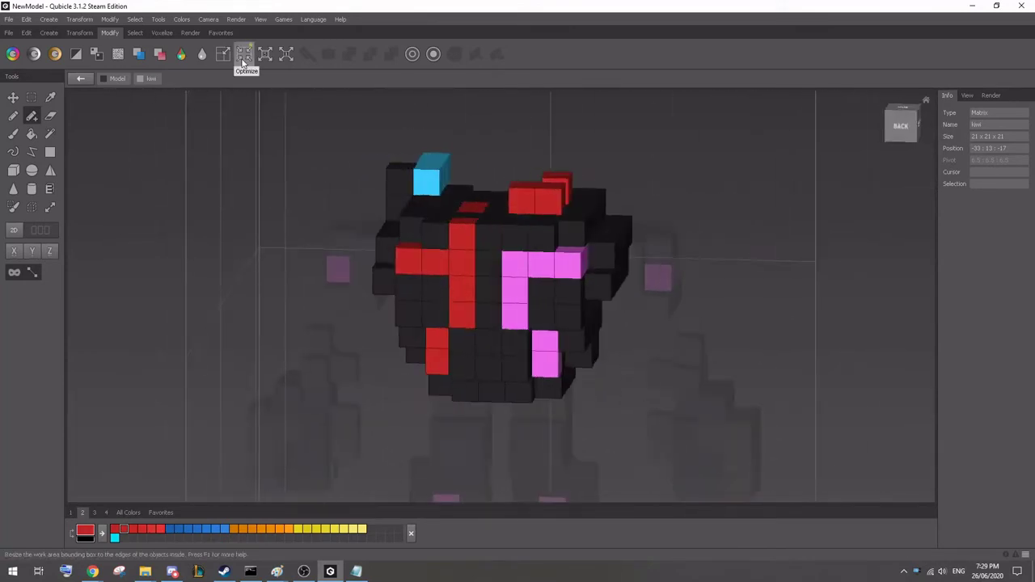
pyautogui.click(244, 62)
pyautogui.moveTo(498, 341); pyautogui.dragTo(516, 377, button='right')
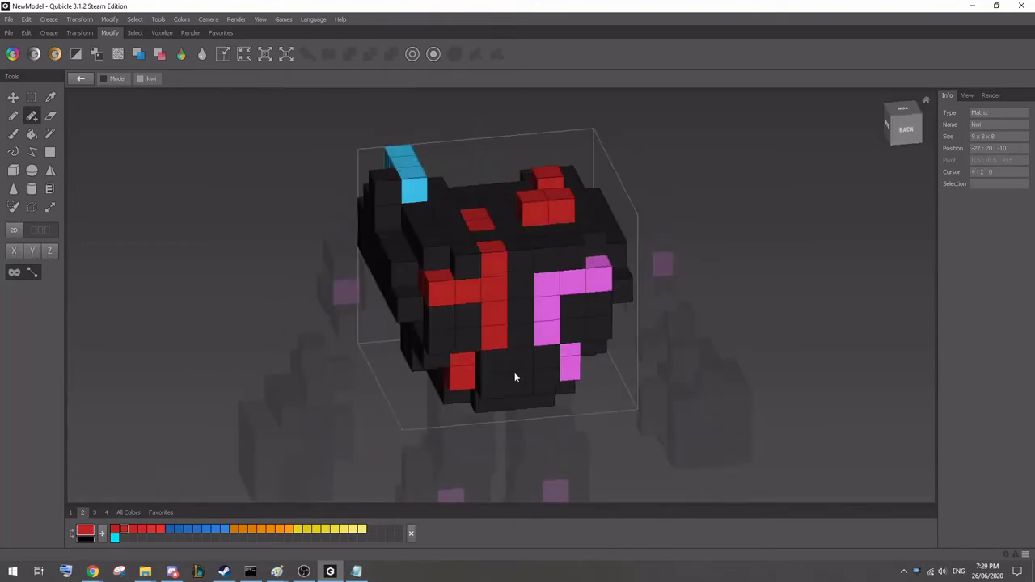
# Erase the three raised red voxels from the top of the head.
pyautogui.moveTo(255, 243)
pyautogui.mouseDown(button='right')
pyautogui.moveTo(232, 232)
pyautogui.moveTo(250, 238)
pyautogui.mouseUp(button='right')
pyautogui.moveTo(383, 230); pyautogui.dragTo(391, 239, button='right')
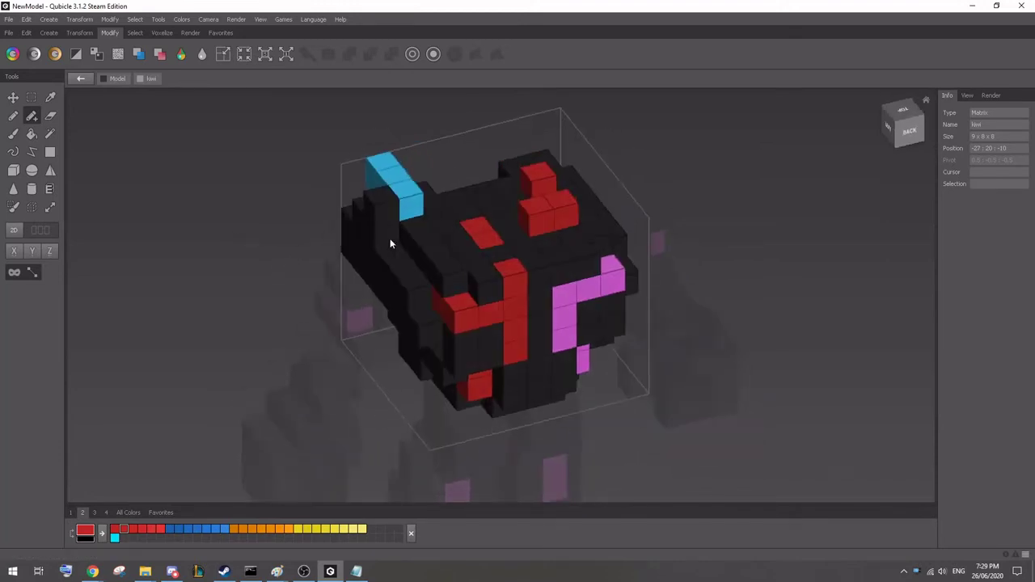
pyautogui.moveTo(431, 278); pyautogui.dragTo(322, 296, button='right')
pyautogui.click(8, 33)
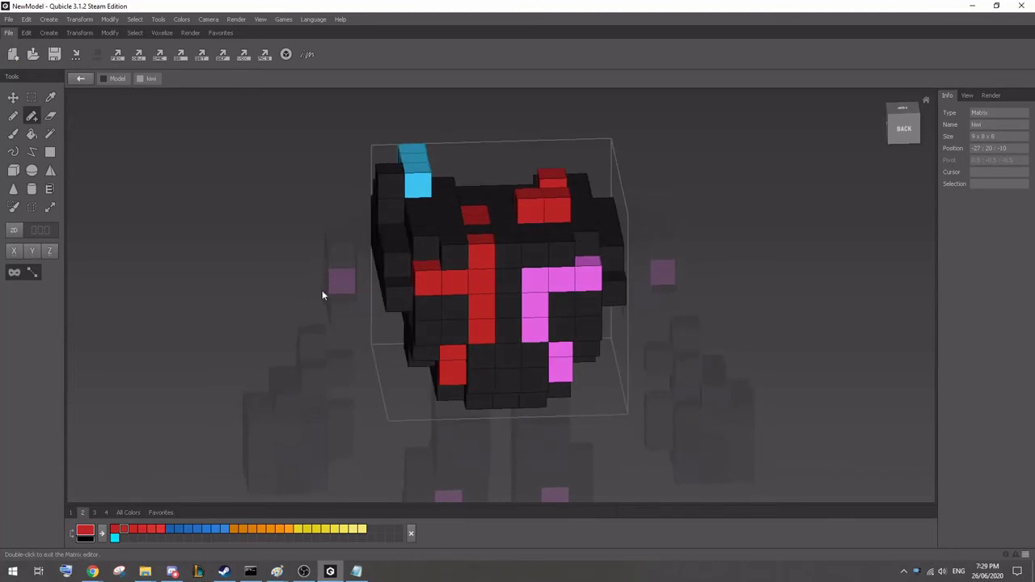
pyautogui.click(50, 116)
pyautogui.moveTo(232, 217); pyautogui.dragTo(288, 231, button='right')
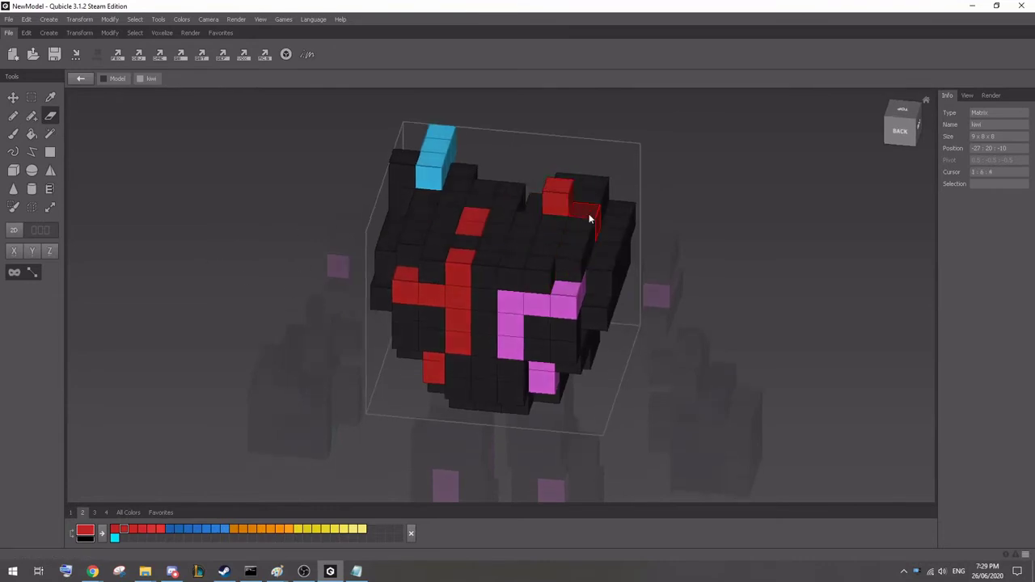
pyautogui.click(558, 200)
pyautogui.moveTo(543, 271); pyautogui.dragTo(547, 311, button='right')
pyautogui.moveTo(636, 219); pyautogui.dragTo(547, 358, button='right')
pyautogui.moveTo(501, 157); pyautogui.dragTo(658, 235, button='right')
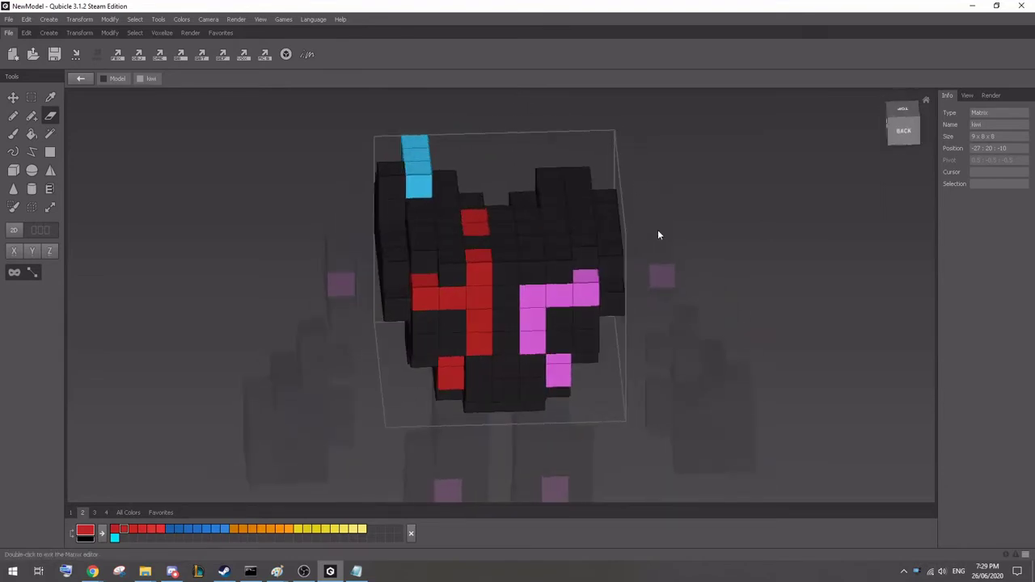
pyautogui.moveTo(519, 231); pyautogui.dragTo(502, 233, button='right')
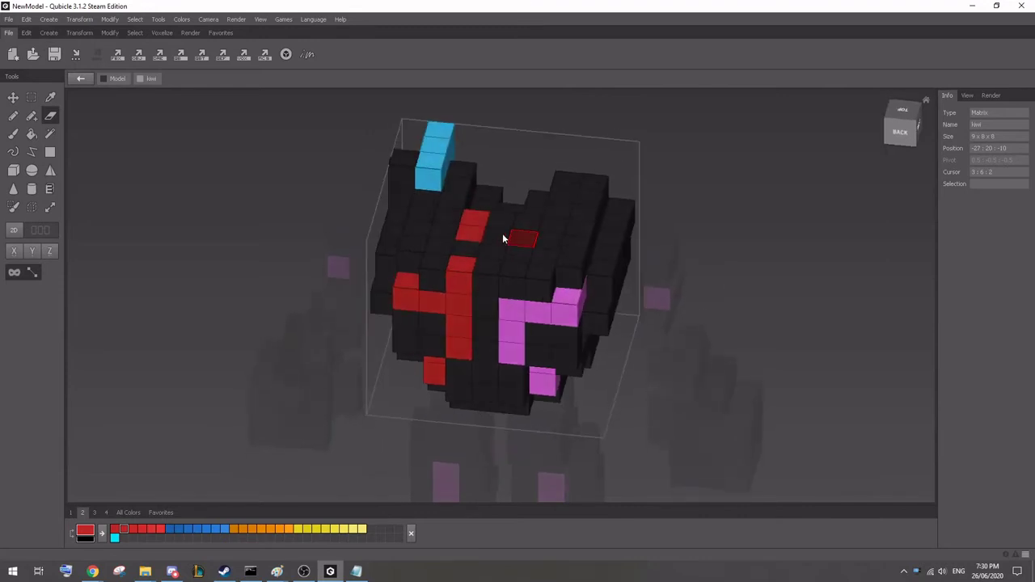
# Fill the connected magenta markings on the head's back and side with red using the Paint Bucket in Contiguous mode.
pyautogui.click(31, 137)
pyautogui.moveTo(170, 308); pyautogui.dragTo(226, 301, button='right')
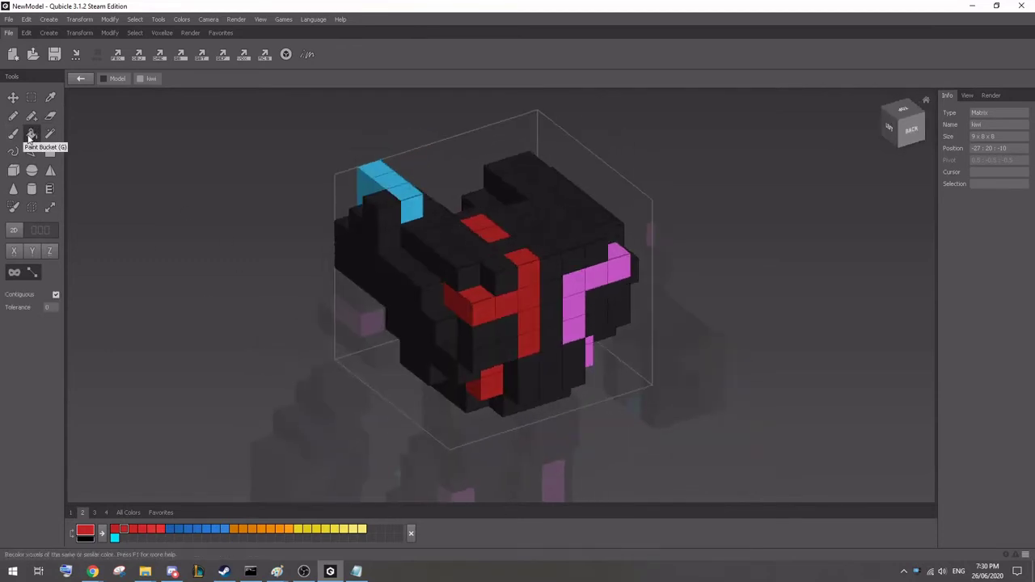
pyautogui.moveTo(184, 246); pyautogui.dragTo(476, 240, button='right')
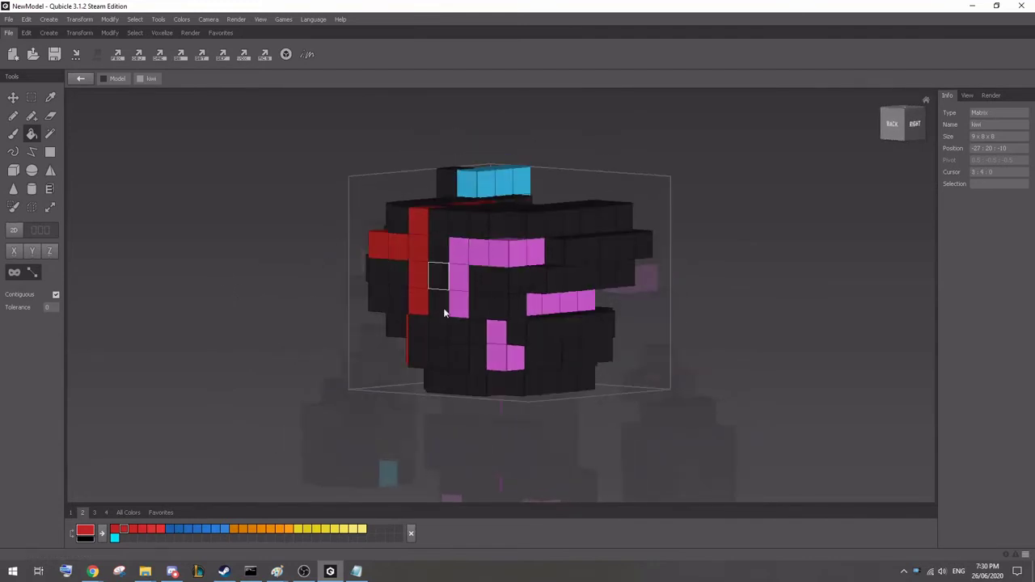
pyautogui.moveTo(444, 313); pyautogui.dragTo(338, 299, button='right')
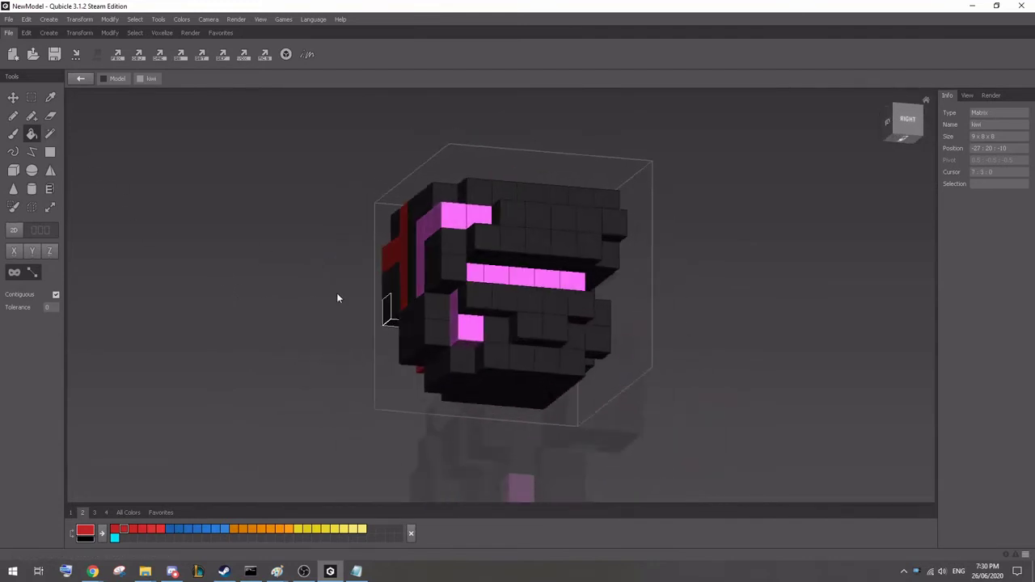
pyautogui.moveTo(566, 289); pyautogui.dragTo(564, 311, button='right')
pyautogui.moveTo(490, 258); pyautogui.dragTo(293, 373, button='right')
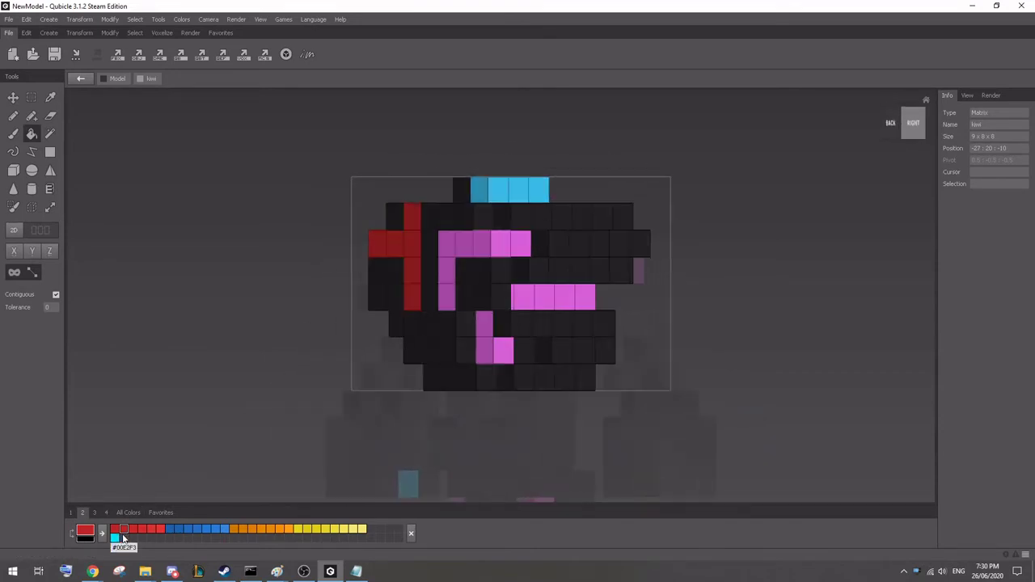
pyautogui.moveTo(328, 441); pyautogui.dragTo(488, 280, button='right')
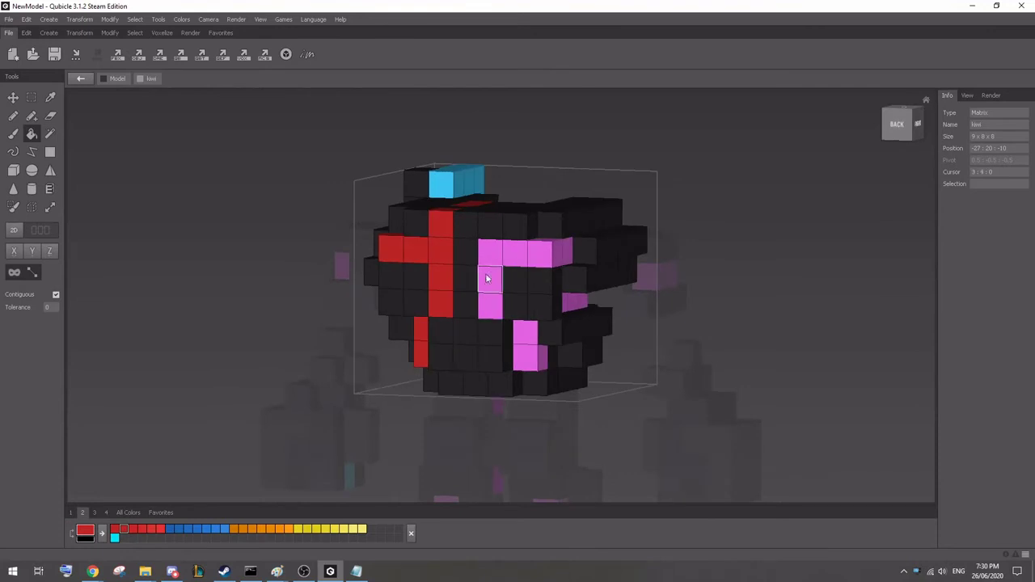
pyautogui.click(31, 134)
pyautogui.moveTo(291, 324)
pyautogui.mouseDown(button='right')
pyautogui.moveTo(332, 307)
pyautogui.moveTo(527, 286)
pyautogui.mouseUp(button='right')
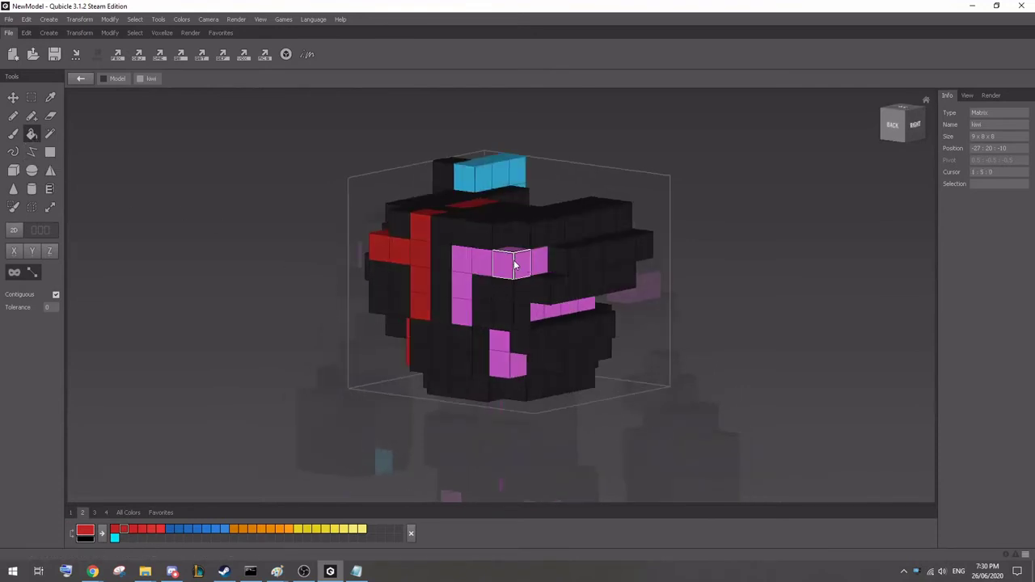
pyautogui.click(514, 266)
pyautogui.moveTo(696, 296); pyautogui.dragTo(665, 284, button='right')
pyautogui.click(534, 298)
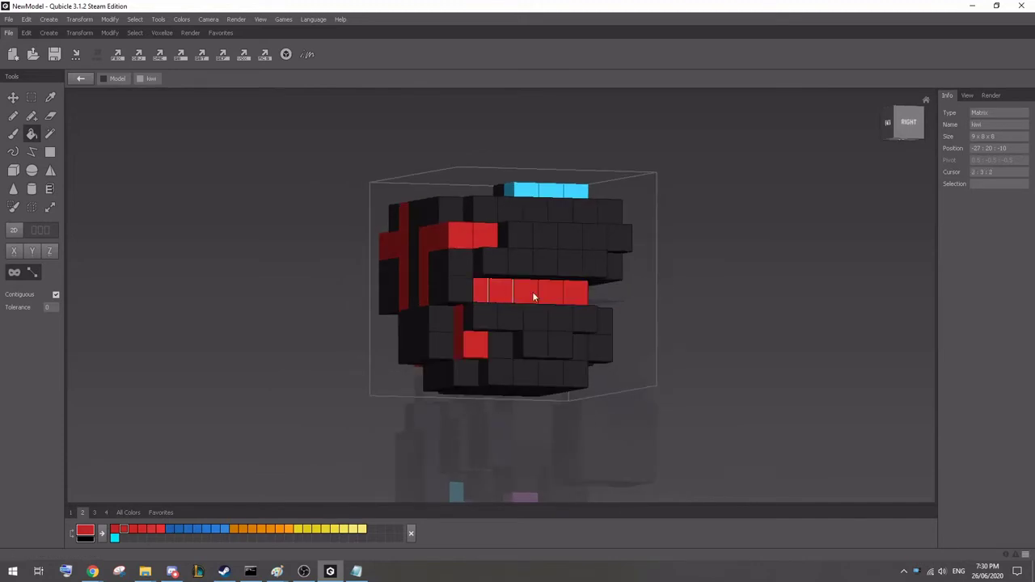
# Erase the middle voxel of the blue strip's top row to split the strip into two separate pieces.
pyautogui.moveTo(533, 297); pyautogui.dragTo(472, 300, button='right')
pyautogui.moveTo(615, 284); pyautogui.dragTo(583, 330, button='right')
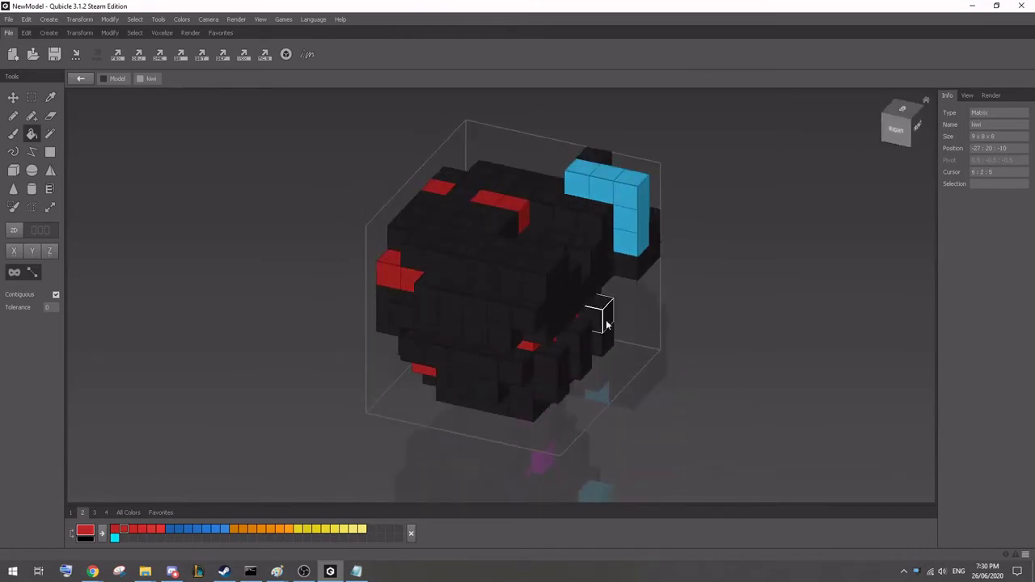
pyautogui.press('e')
pyautogui.click(607, 185)
pyautogui.moveTo(655, 348); pyautogui.dragTo(641, 350, button='right')
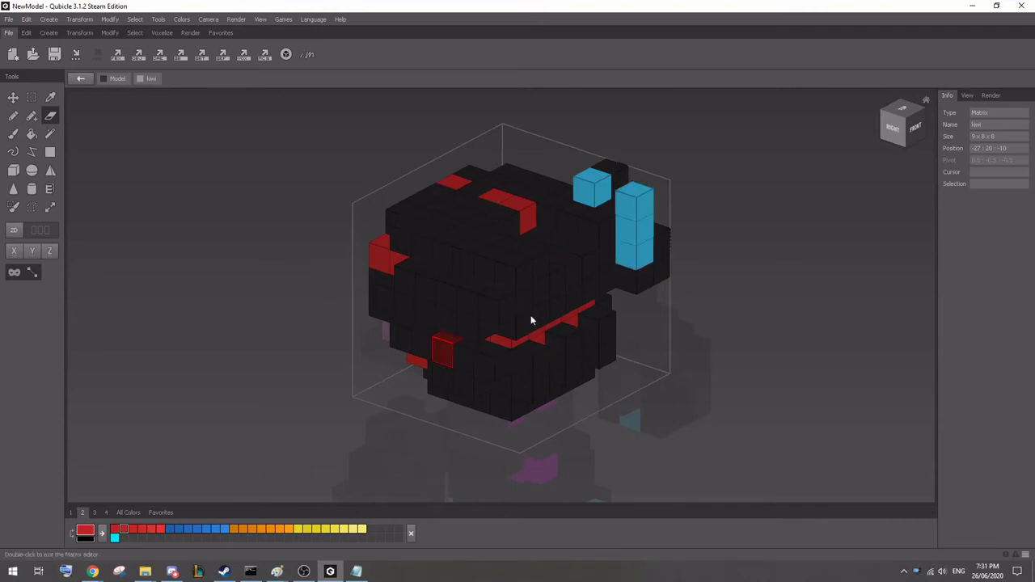
pyautogui.moveTo(521, 251); pyautogui.dragTo(463, 283, button='right')
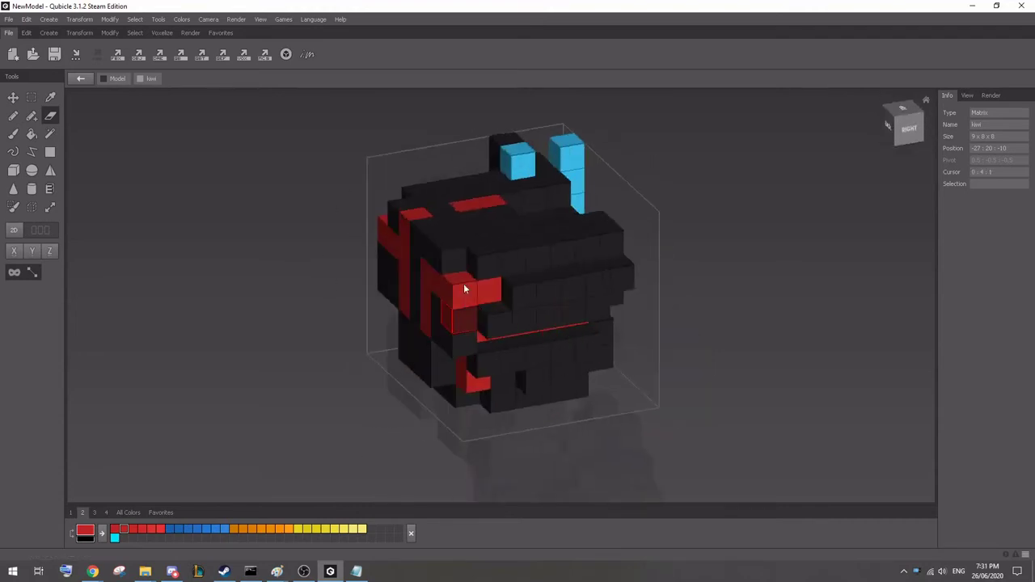
pyautogui.moveTo(455, 321); pyautogui.dragTo(520, 241, button='right')
pyautogui.moveTo(434, 328); pyautogui.dragTo(516, 336, button='right')
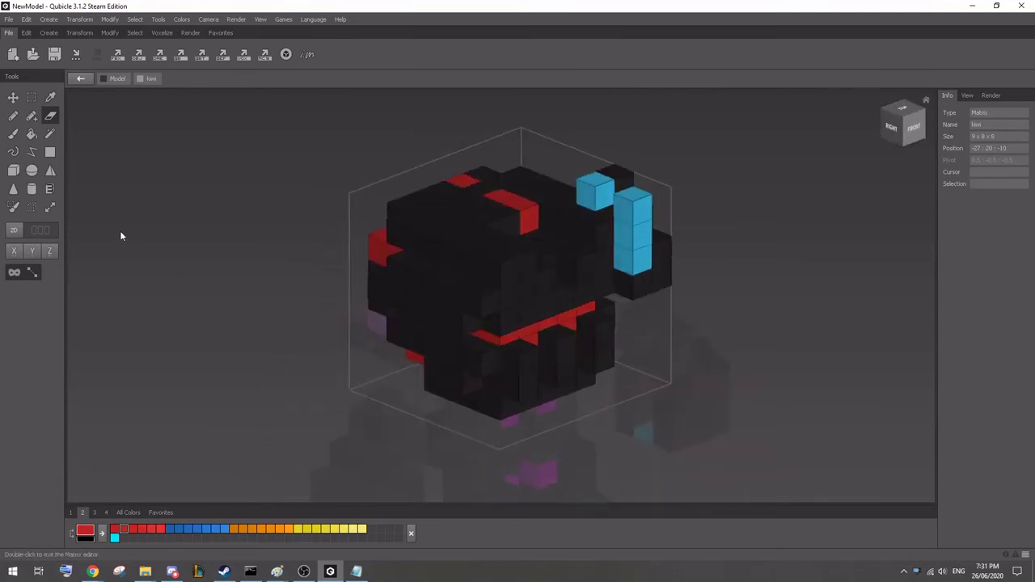
# With Contiguous turned off, fill both separate groups of blue voxels with red using the Paint Bucket, and turn Contiguous back on.
pyautogui.click(31, 134)
pyautogui.moveTo(475, 257); pyautogui.dragTo(455, 259, button='right')
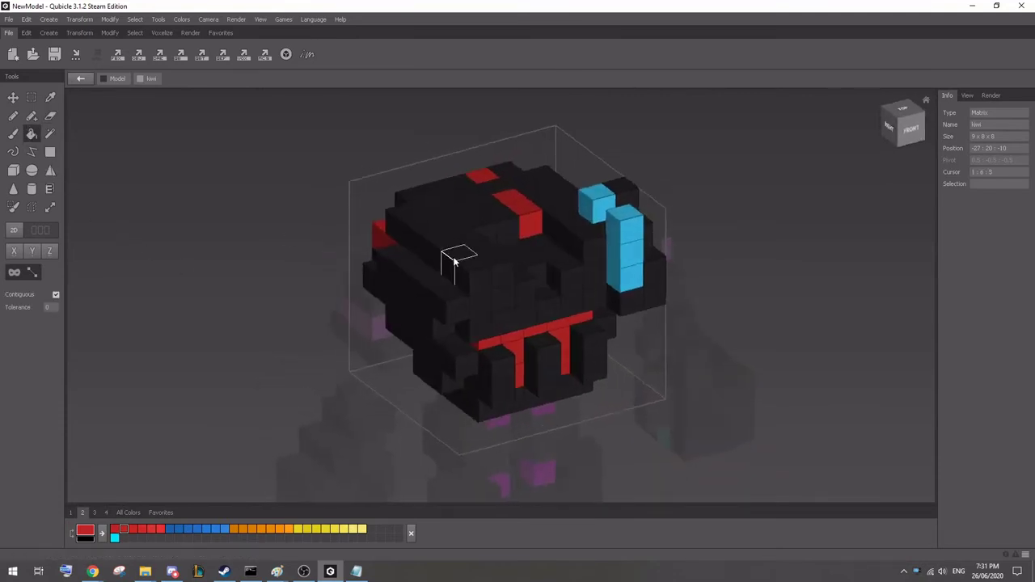
pyautogui.click(58, 297)
pyautogui.moveTo(146, 295); pyautogui.dragTo(168, 297, button='right')
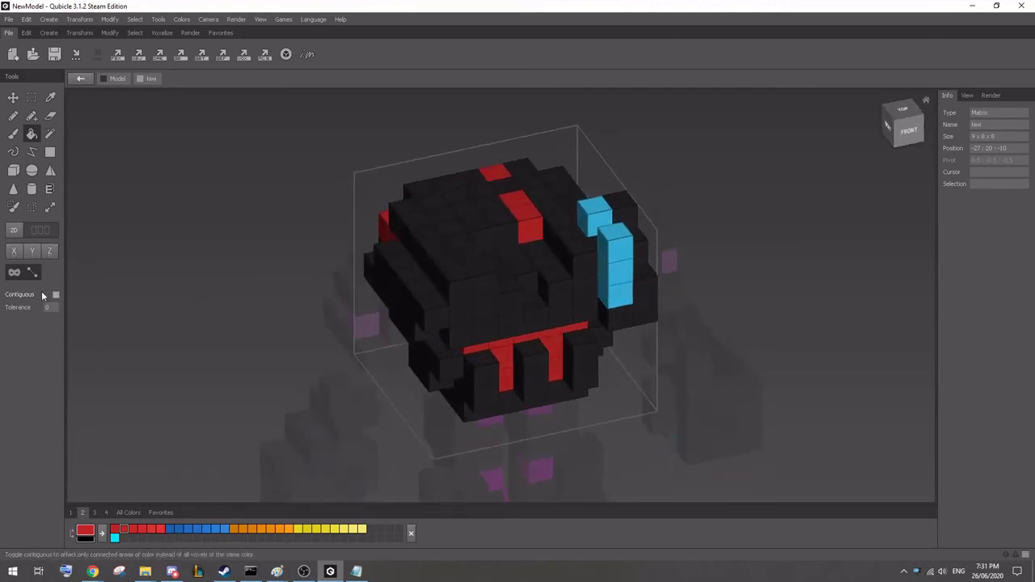
pyautogui.moveTo(619, 243); pyautogui.dragTo(640, 257, button='right')
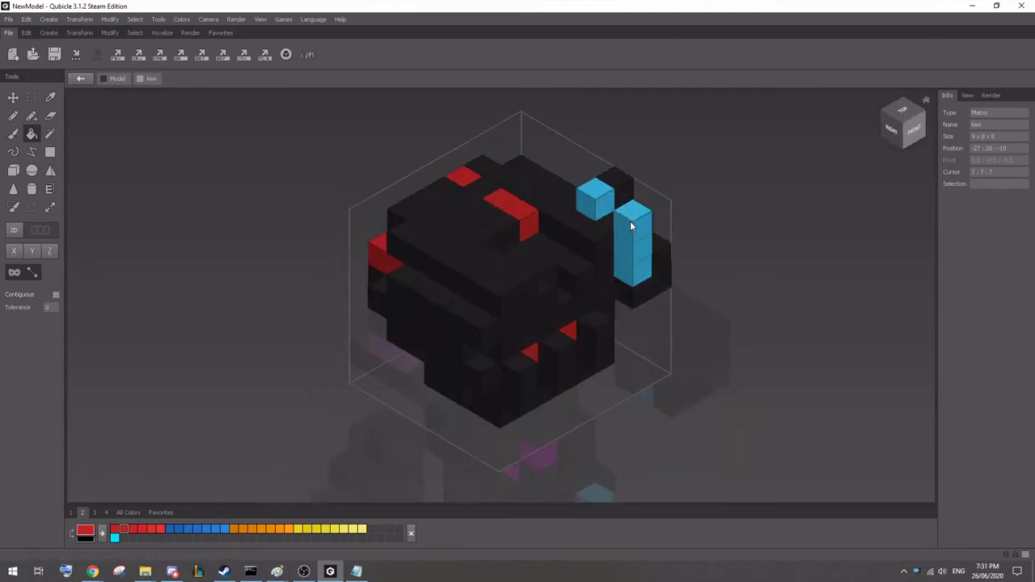
pyautogui.click(631, 227)
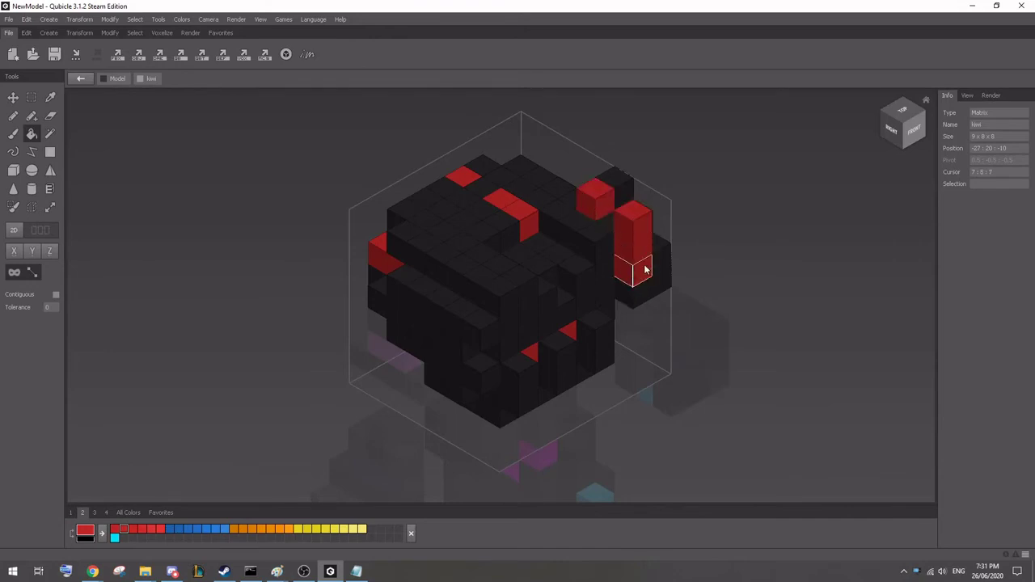
pyautogui.moveTo(319, 410); pyautogui.dragTo(281, 363, button='right')
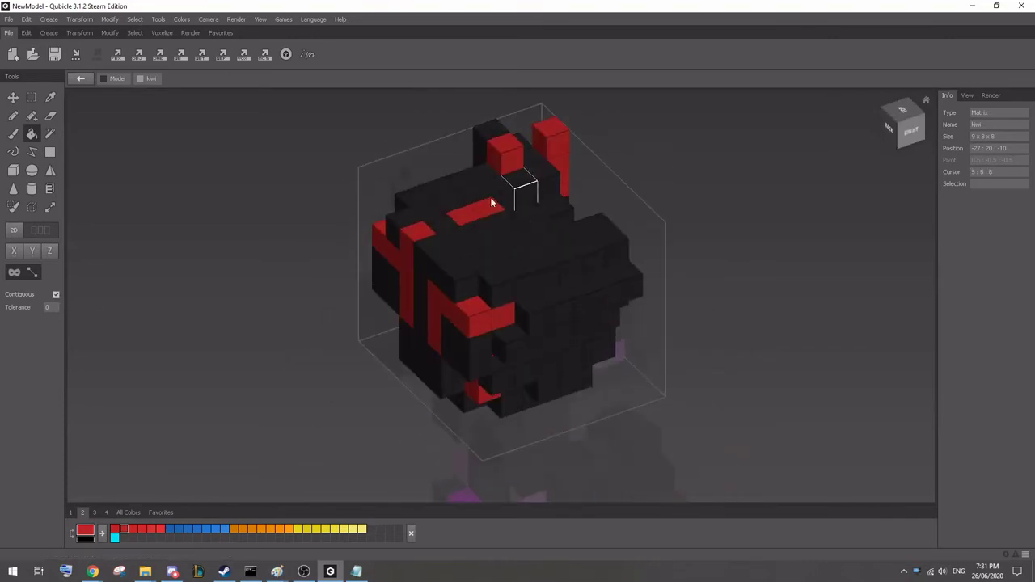
pyautogui.moveTo(564, 346); pyautogui.dragTo(300, 379, button='right')
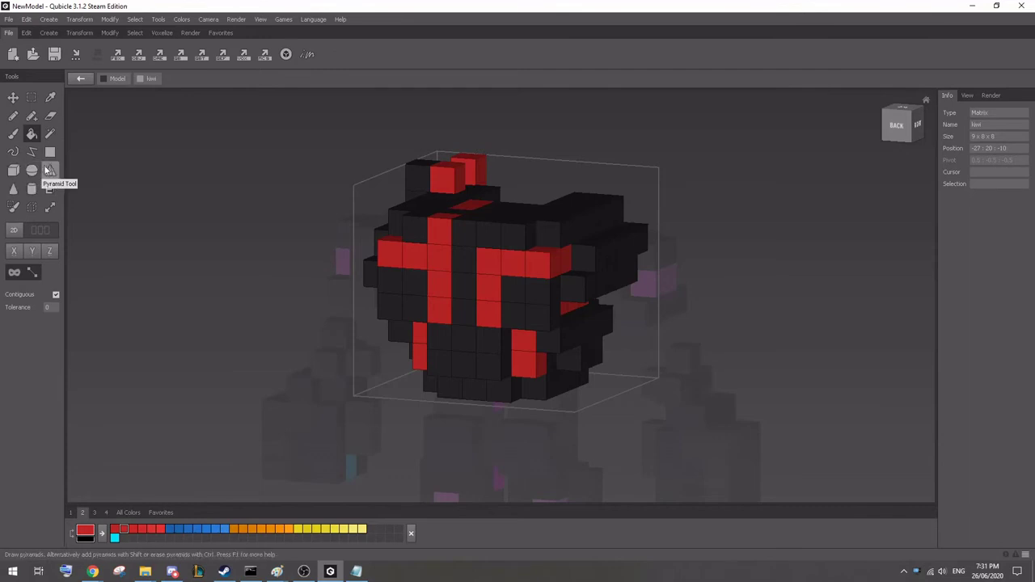
# Extend the head's work area by 5 units on each side.
pyautogui.moveTo(204, 163); pyautogui.dragTo(52, 154, button='right')
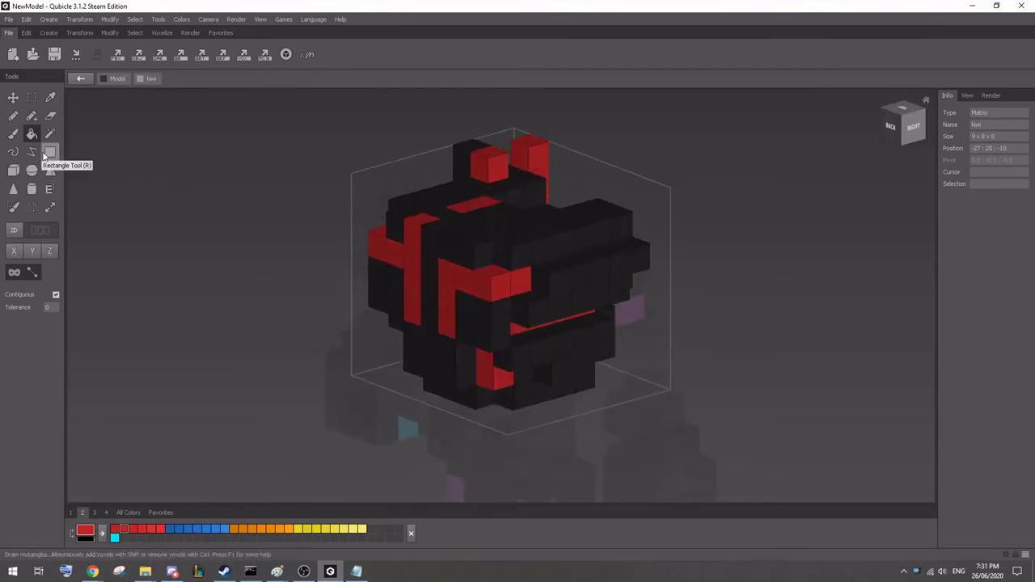
pyautogui.moveTo(300, 182); pyautogui.dragTo(159, 92, button='right')
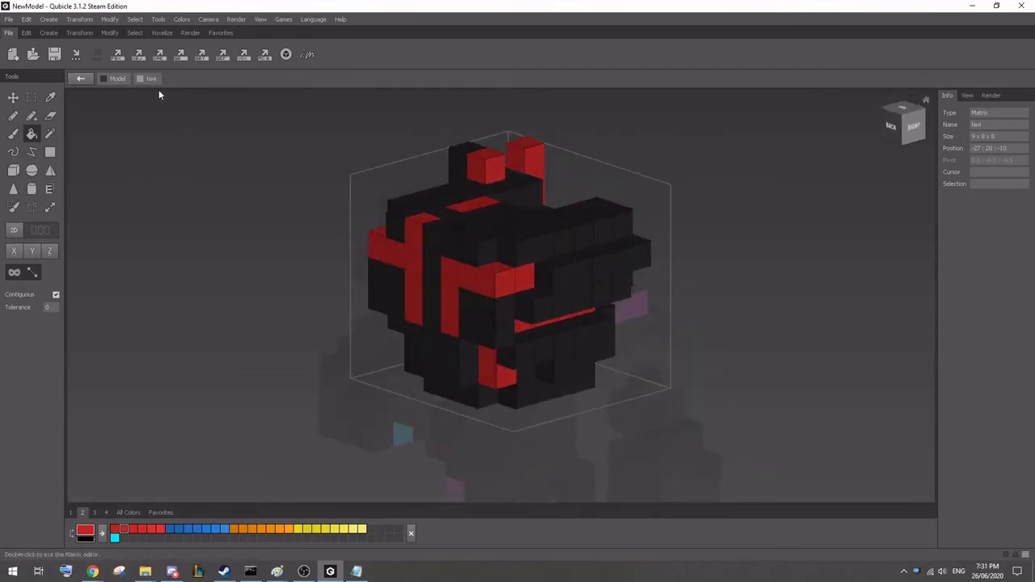
pyautogui.click(109, 33)
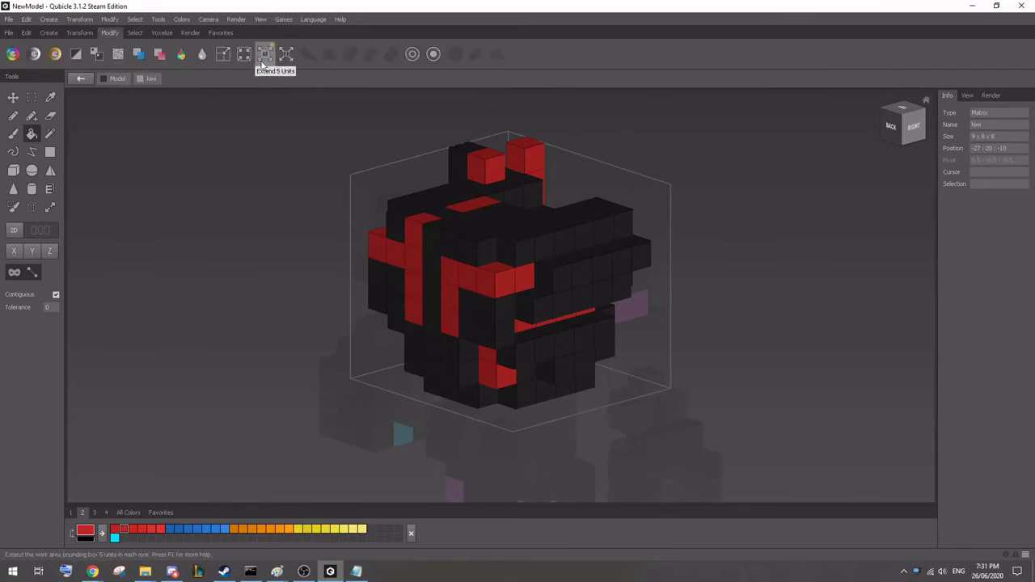
pyautogui.click(263, 59)
# Attach two separate red voxels to the front of the head above the mouth line.
pyautogui.moveTo(658, 233); pyautogui.dragTo(650, 285, button='right')
pyautogui.press('a')
pyautogui.click(608, 279)
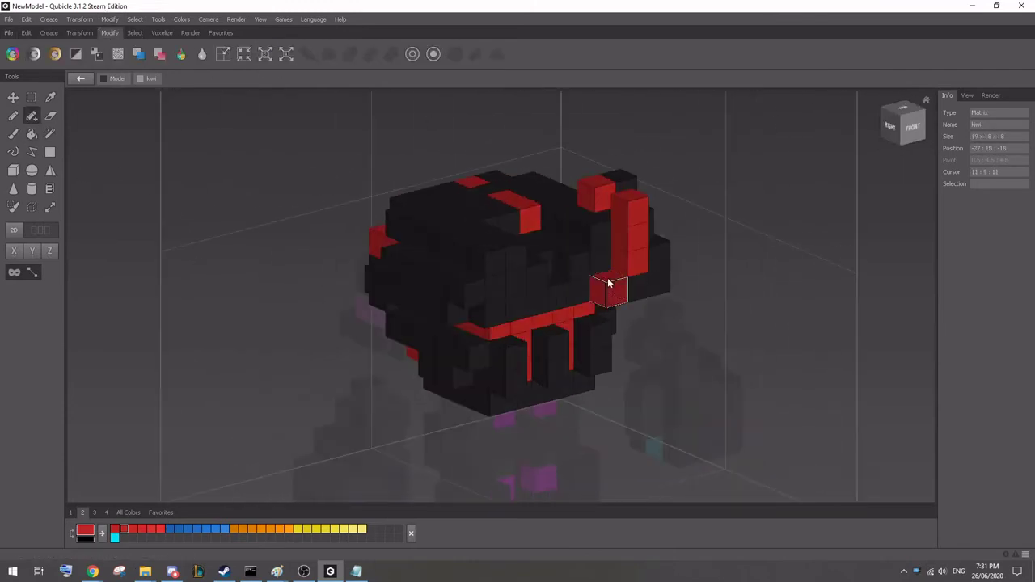
pyautogui.click(498, 268)
pyautogui.moveTo(498, 268); pyautogui.dragTo(693, 294, button='right')
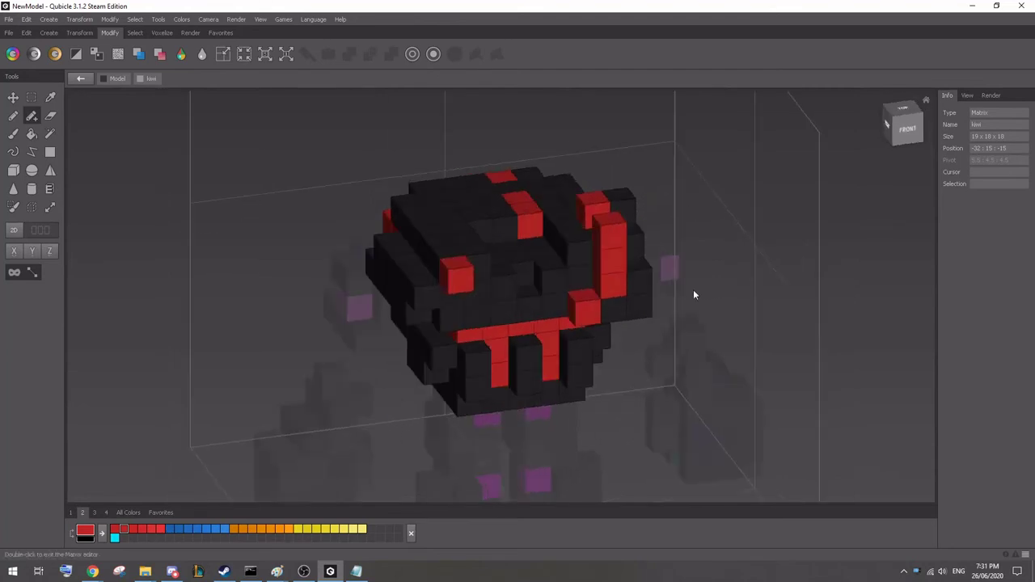
# Draw a solid red rectangle 6 voxels wide and 3 high across the front of the head with the Rectangle tool.
pyautogui.click(50, 151)
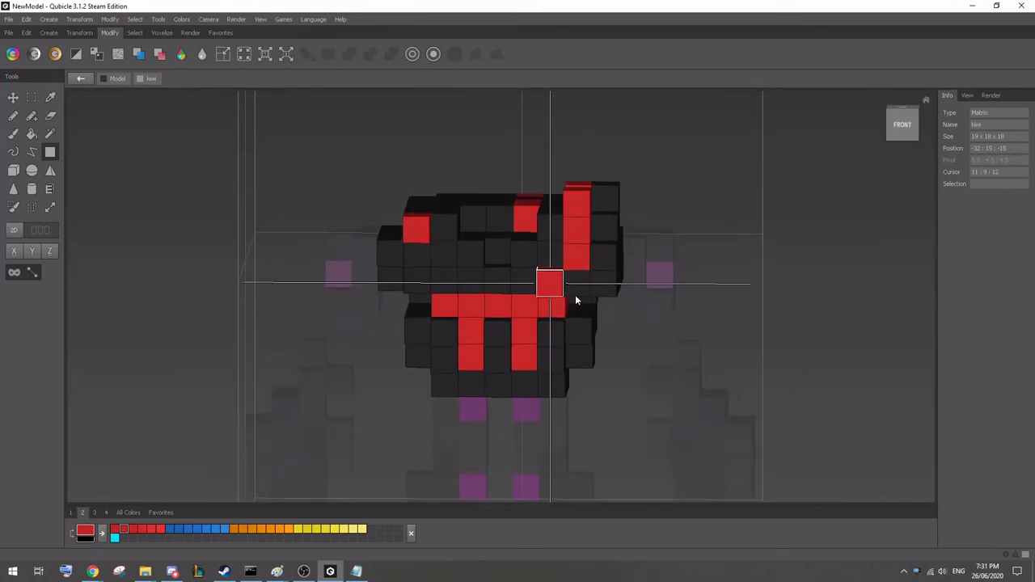
pyautogui.moveTo(394, 232); pyautogui.dragTo(524, 295)
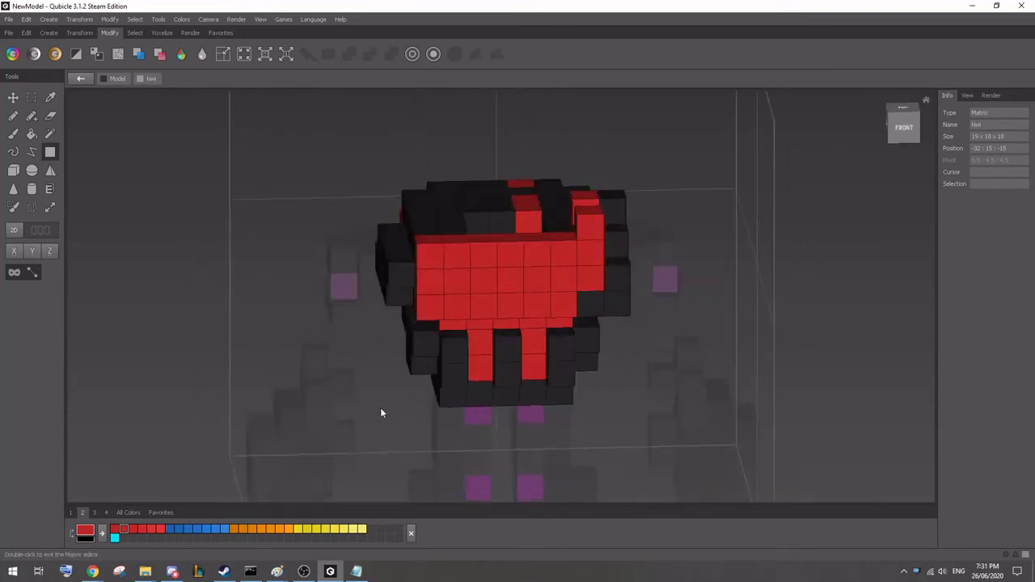
pyautogui.moveTo(381, 408); pyautogui.dragTo(432, 405)
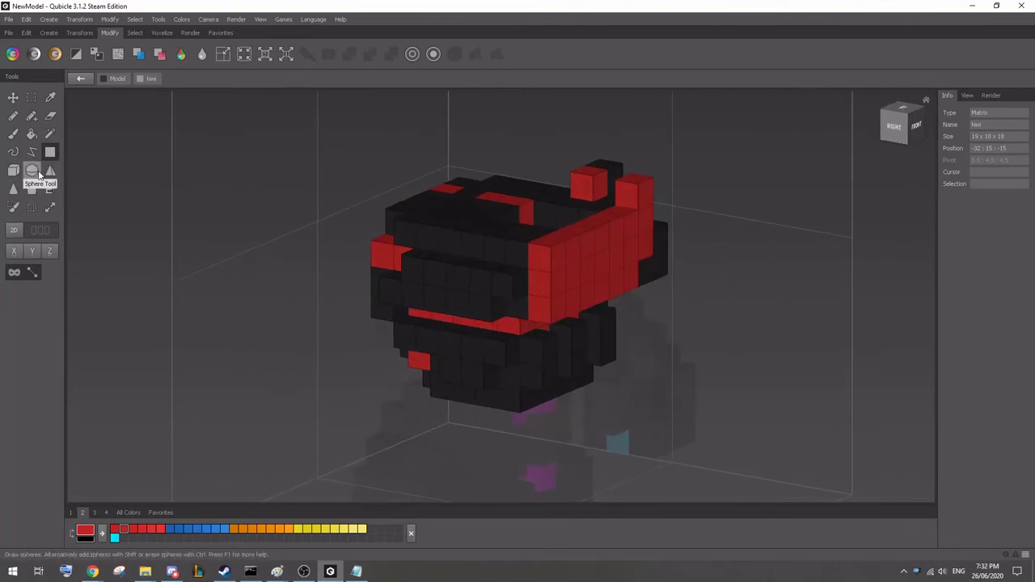
pyautogui.moveTo(461, 230); pyautogui.dragTo(335, 300, button='right')
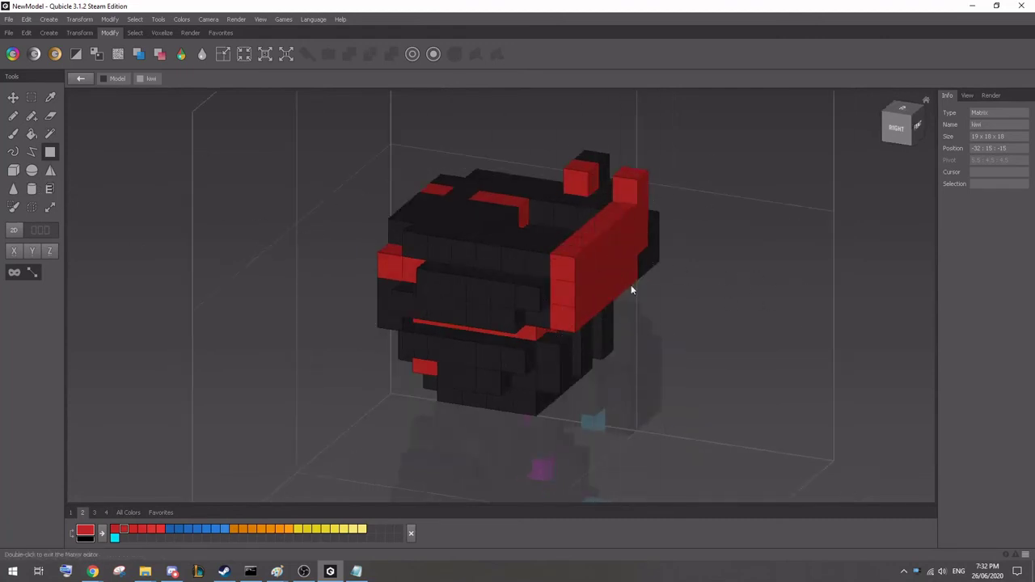
# Try to extrude the red rectangle on the front of the head forward by about four voxels.
pyautogui.click(50, 188)
pyautogui.moveTo(243, 324); pyautogui.dragTo(782, 327, button='right')
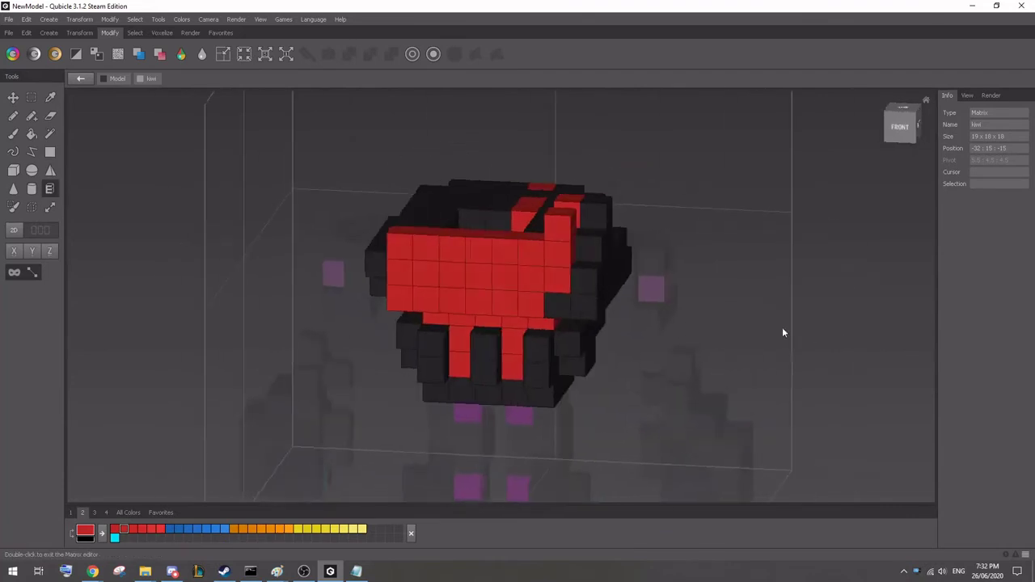
pyautogui.click(404, 251)
pyautogui.moveTo(523, 297); pyautogui.dragTo(554, 376, button='right')
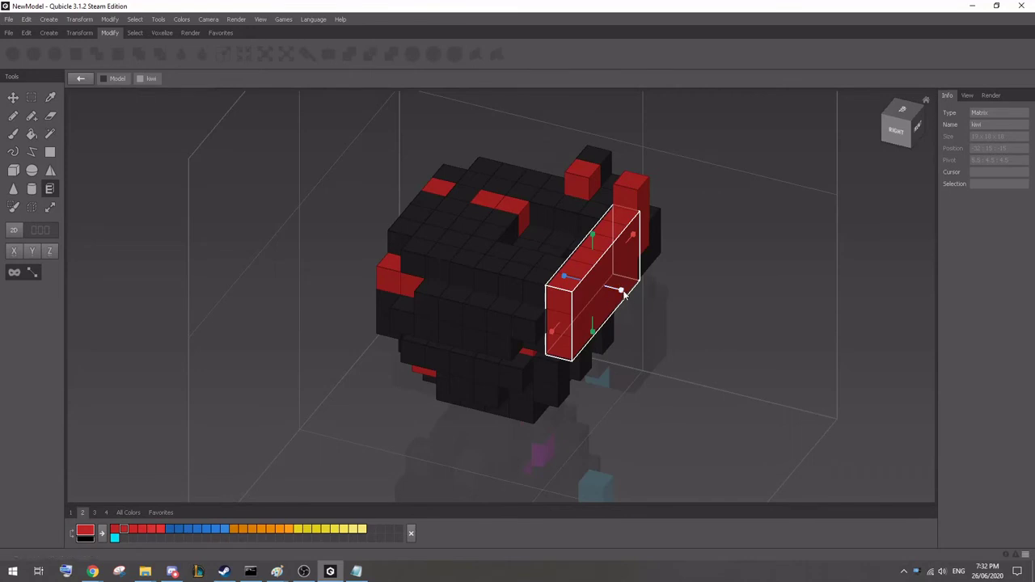
pyautogui.moveTo(622, 295); pyautogui.dragTo(706, 333)
pyautogui.moveTo(706, 333); pyautogui.dragTo(687, 392, button='right')
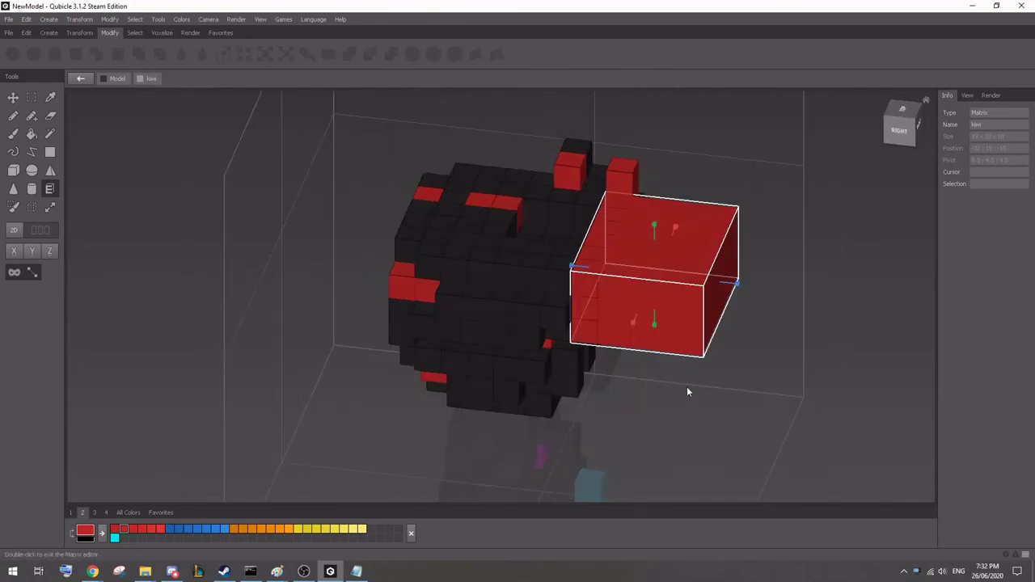
pyautogui.click(31, 97)
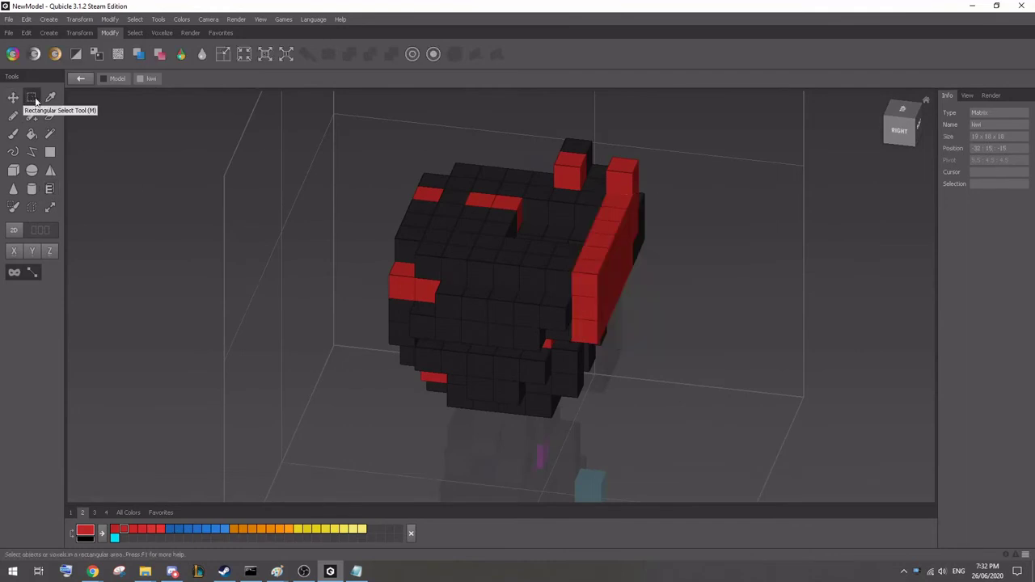
# Undo the red rectangle on the front of the head and restore it with Redo.
pyautogui.hotkey('ctrl', 'z')
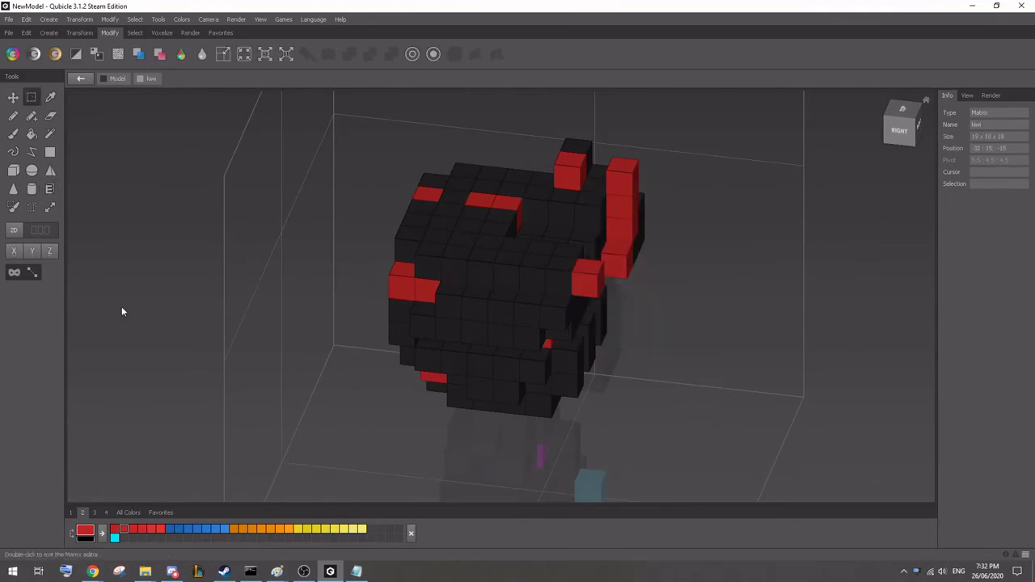
pyautogui.moveTo(337, 235); pyautogui.dragTo(234, 220, button='right')
pyautogui.click(26, 34)
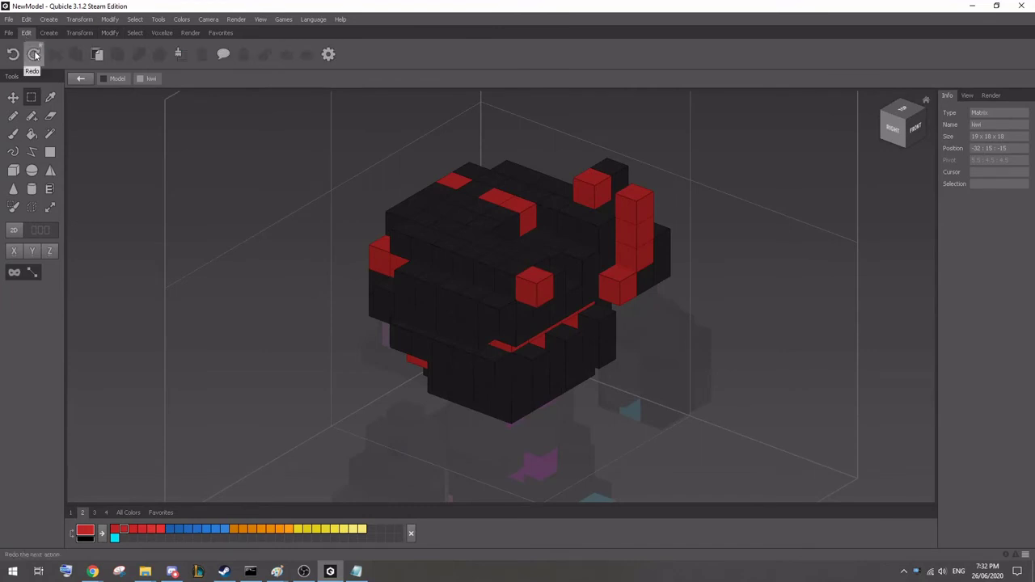
pyautogui.click(33, 55)
pyautogui.moveTo(335, 286); pyautogui.dragTo(242, 267, button='right')
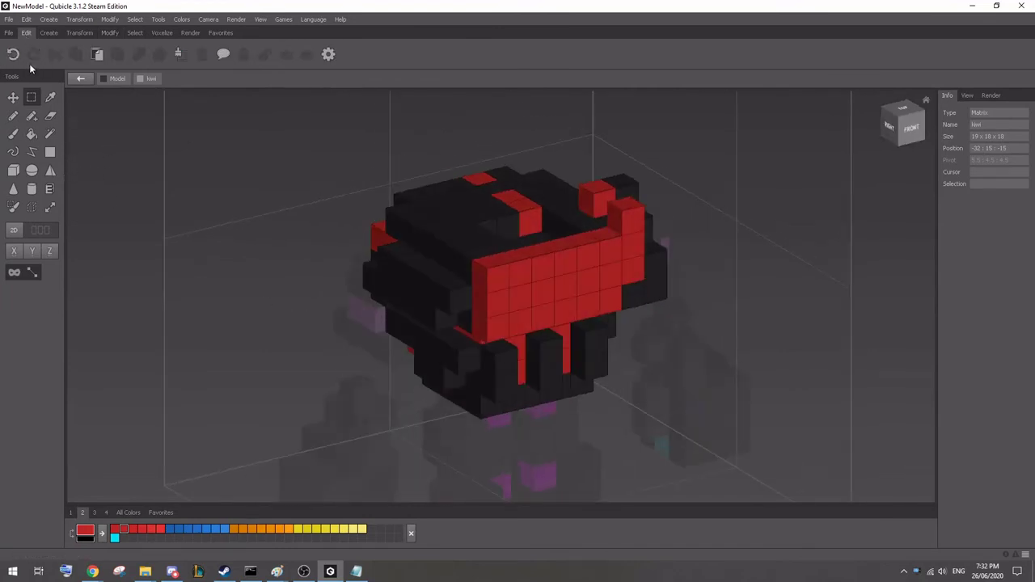
# Extrude the red rectangle on the front of the head forward by about four voxels and apply the extrusion.
pyautogui.click(51, 192)
pyautogui.moveTo(283, 287); pyautogui.dragTo(203, 261, button='right')
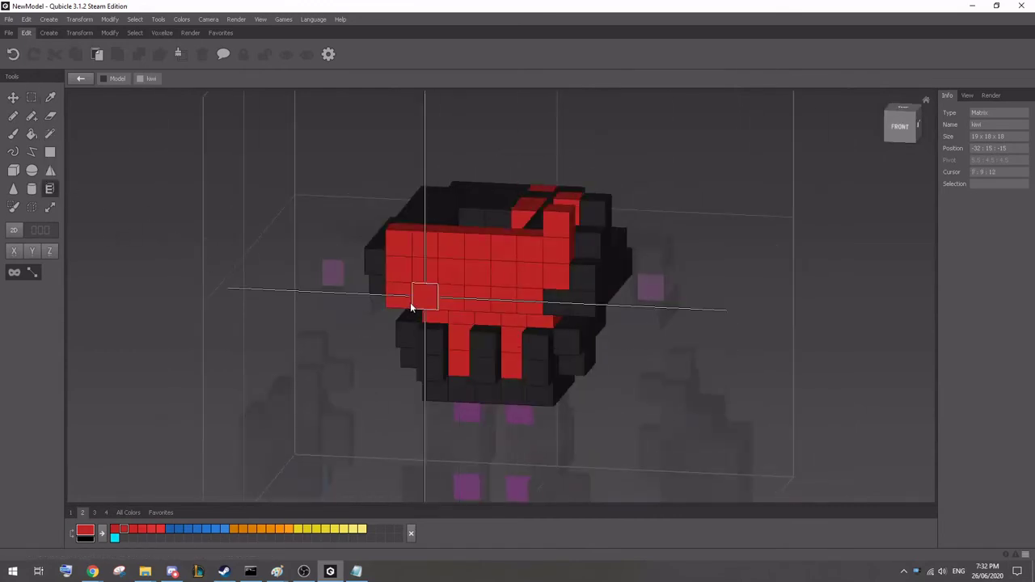
pyautogui.moveTo(423, 294); pyautogui.dragTo(528, 251)
pyautogui.moveTo(450, 311); pyautogui.dragTo(569, 379, button='right')
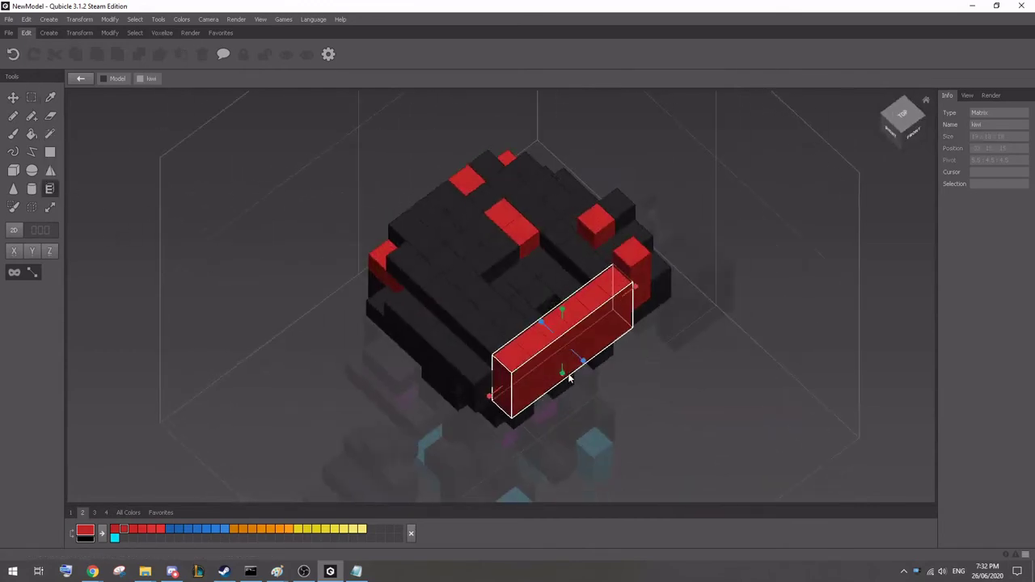
pyautogui.moveTo(582, 362); pyautogui.dragTo(674, 429)
pyautogui.moveTo(674, 429); pyautogui.dragTo(726, 407, button='right')
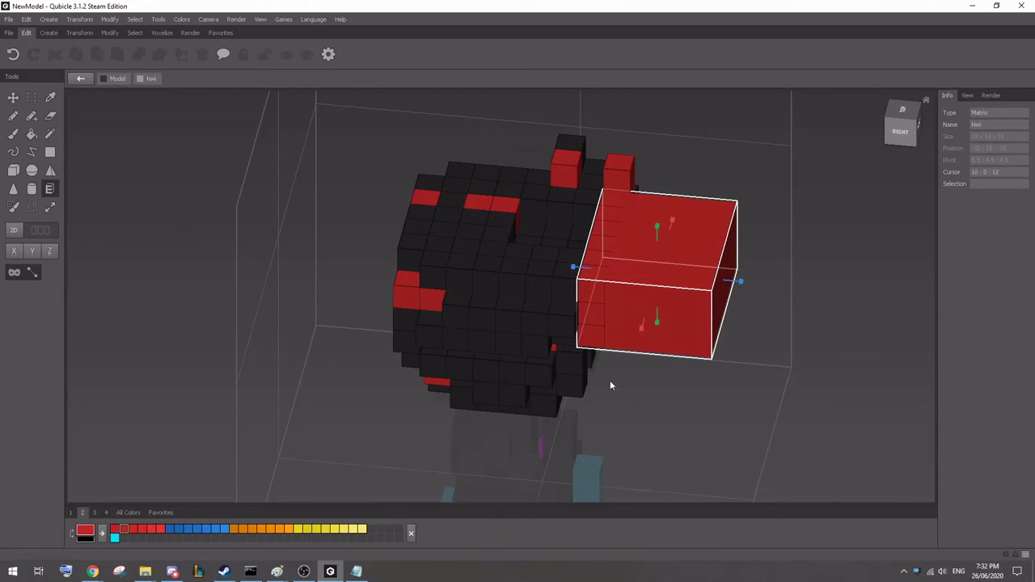
pyautogui.moveTo(611, 386); pyautogui.dragTo(659, 373, button='right')
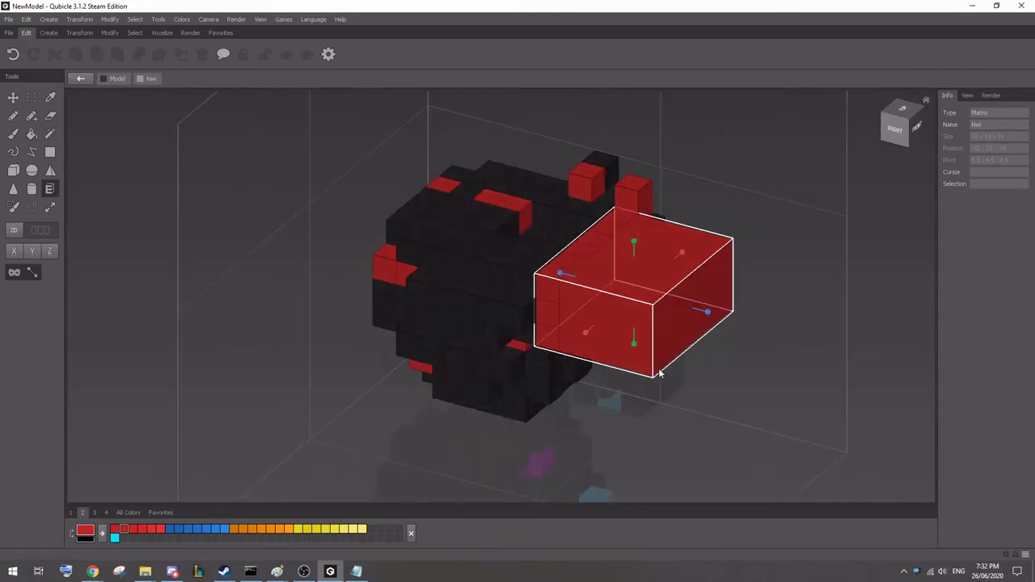
pyautogui.press('Return')
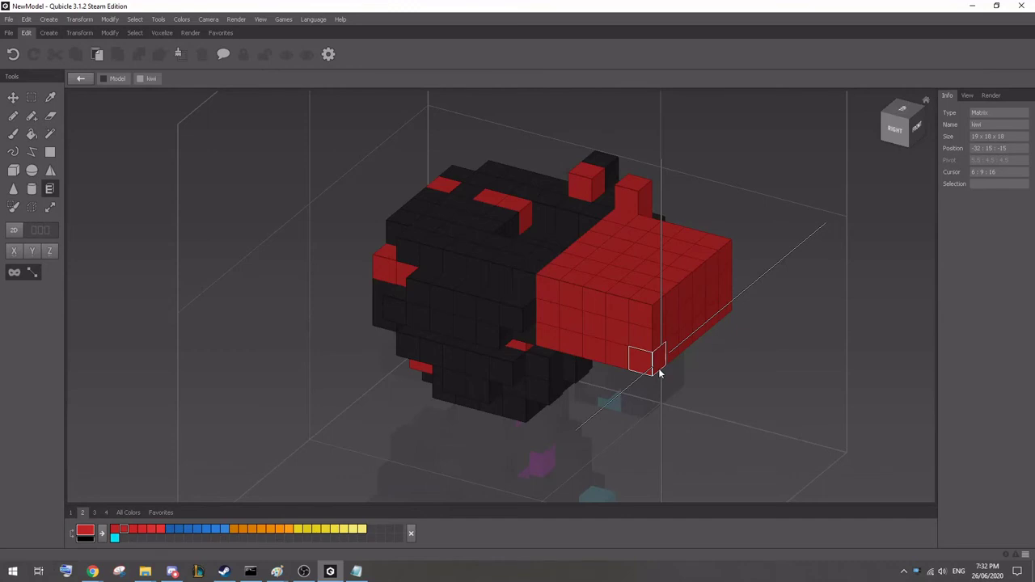
# Turn on X-axis mirroring so tool edits are repeated on the opposite side of the head.
pyautogui.moveTo(655, 365); pyautogui.dragTo(489, 347, button='right')
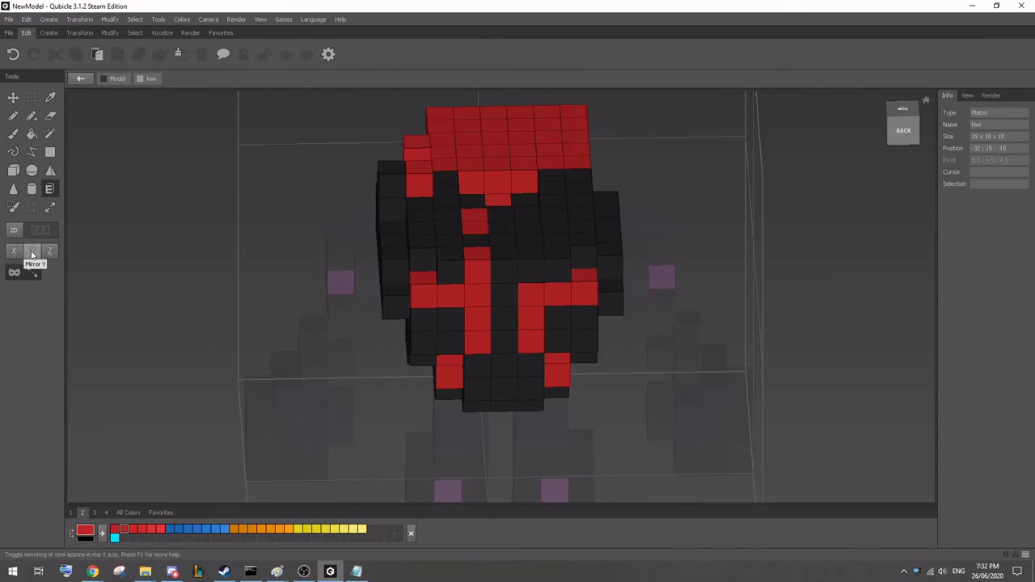
pyautogui.moveTo(366, 376); pyautogui.dragTo(361, 353, button='right')
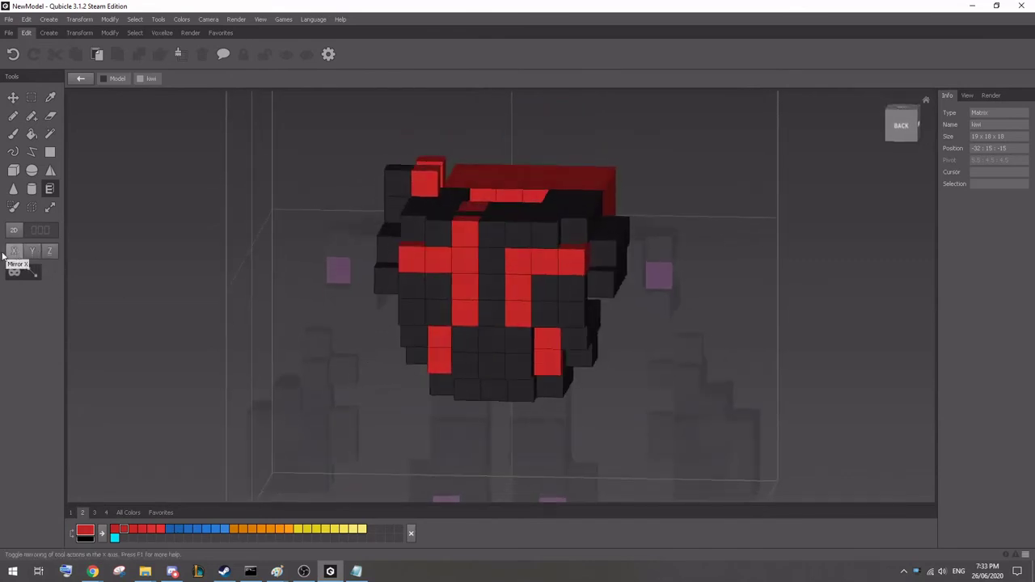
pyautogui.click(14, 251)
pyautogui.moveTo(361, 314)
pyautogui.mouseDown(button='right')
pyautogui.moveTo(383, 329)
pyautogui.moveTo(377, 315)
pyautogui.moveTo(366, 322)
pyautogui.mouseUp(button='right')
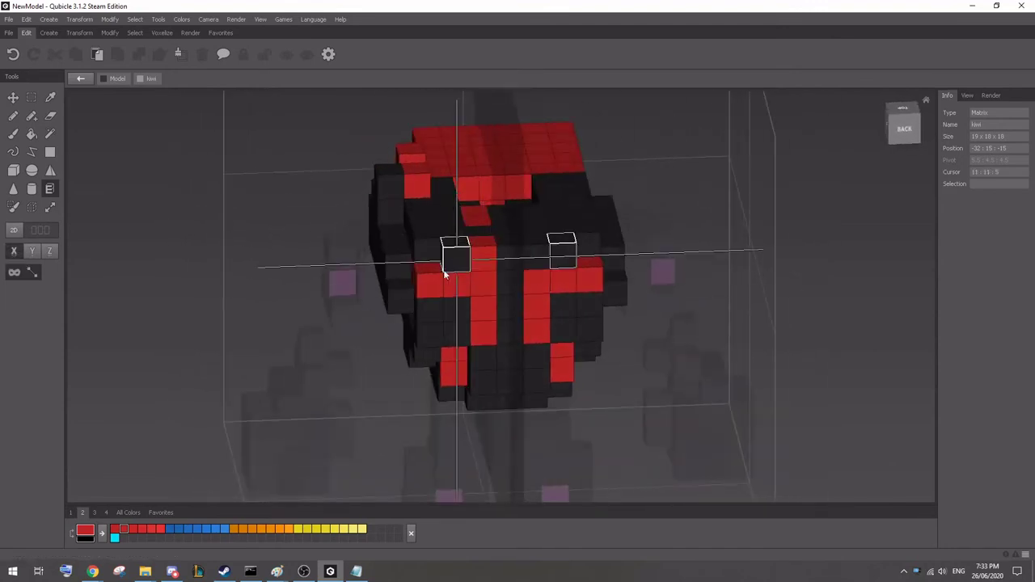
pyautogui.moveTo(443, 267); pyautogui.dragTo(437, 289, button='right')
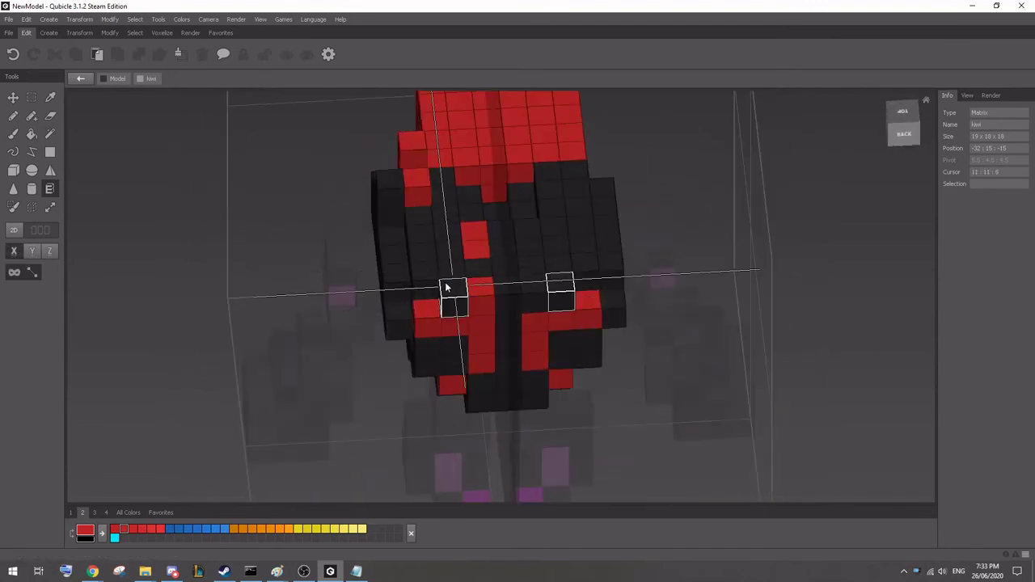
# Paint a mirrored pair of voxels blue on the upper back edge of the head with the Pencil tool.
pyautogui.click(13, 115)
pyautogui.click(170, 529)
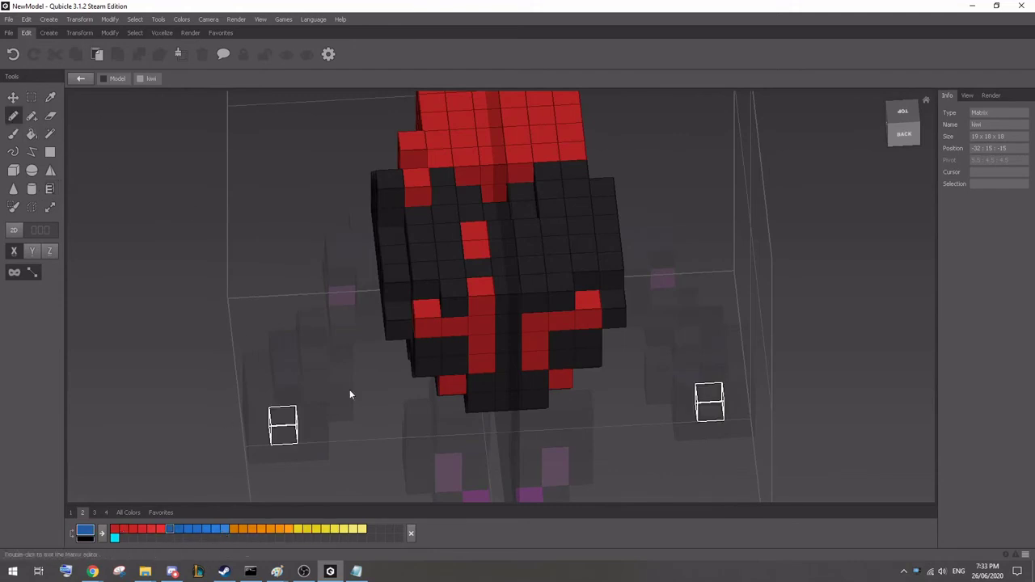
pyautogui.click(450, 307)
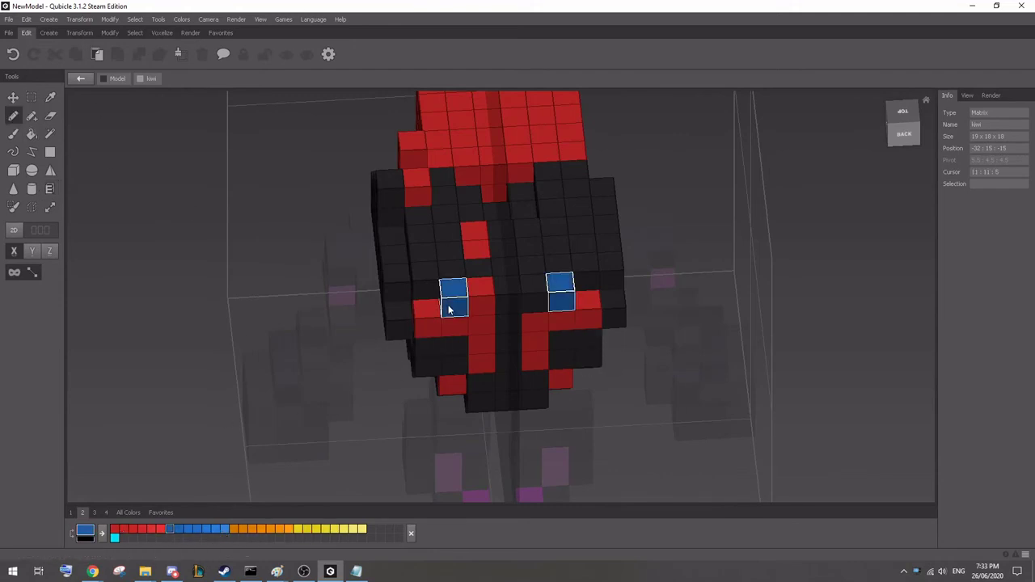
pyautogui.moveTo(450, 310); pyautogui.dragTo(589, 264, button='right')
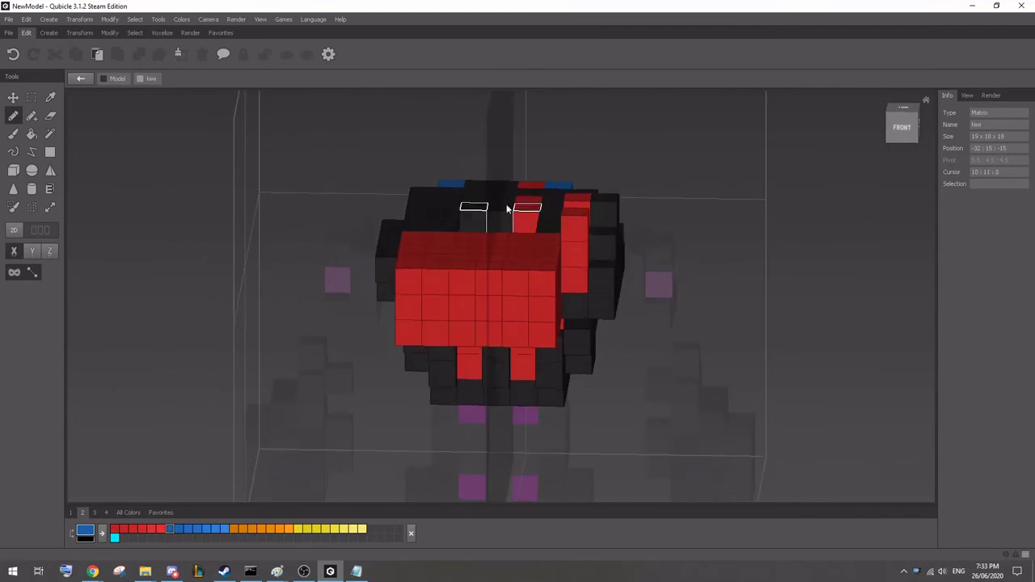
pyautogui.moveTo(488, 363); pyautogui.dragTo(473, 284, button='right')
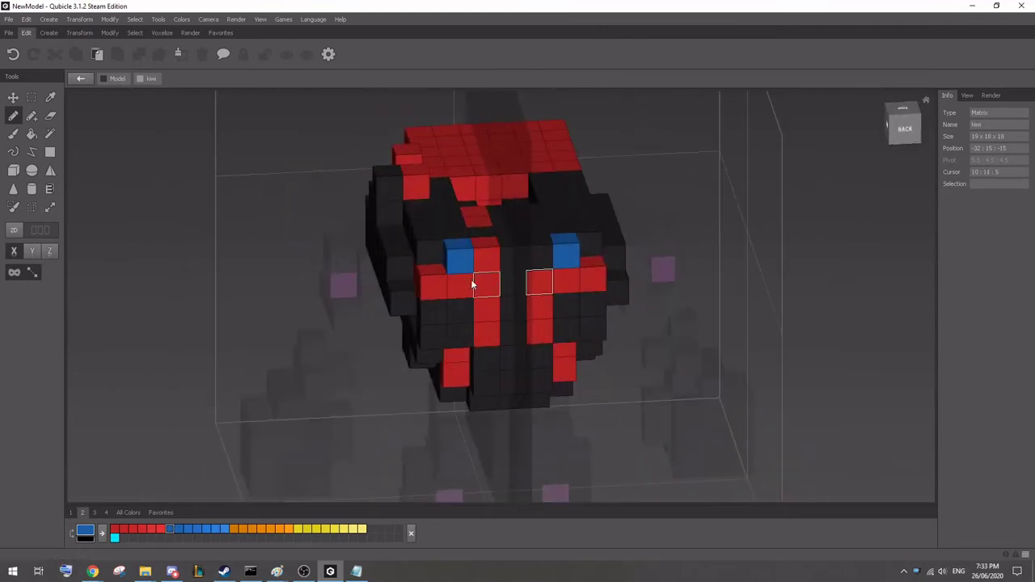
# Paint mirrored blue strips across the top of the head, down its sides and along the lower sides.
pyautogui.click(13, 252)
pyautogui.moveTo(356, 267); pyautogui.dragTo(465, 283, button='right')
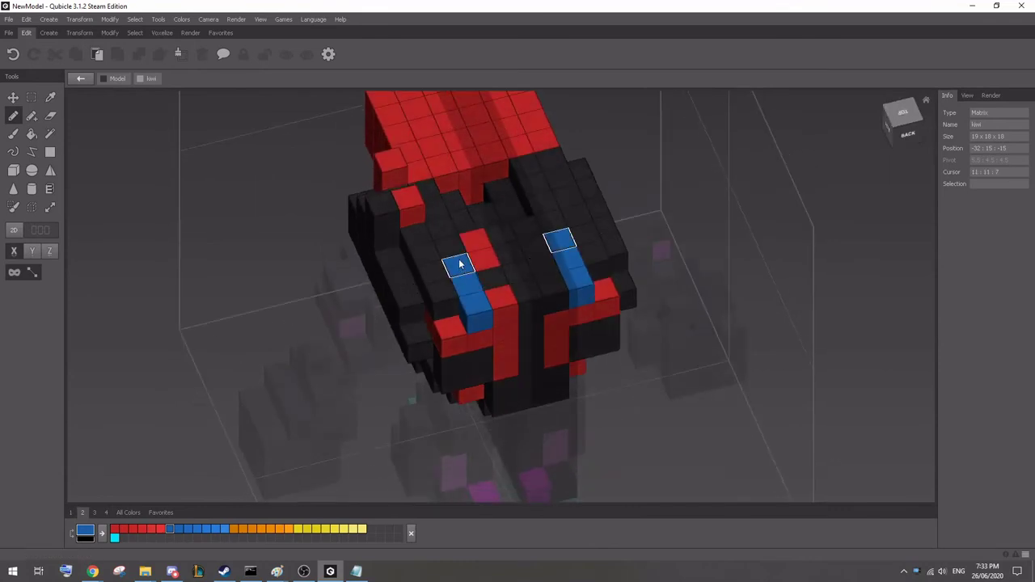
pyautogui.moveTo(460, 265)
pyautogui.mouseDown()
pyautogui.moveTo(418, 263)
pyautogui.moveTo(402, 275)
pyautogui.mouseUp()
pyautogui.moveTo(401, 276); pyautogui.dragTo(530, 277, button='right')
pyautogui.click(467, 288)
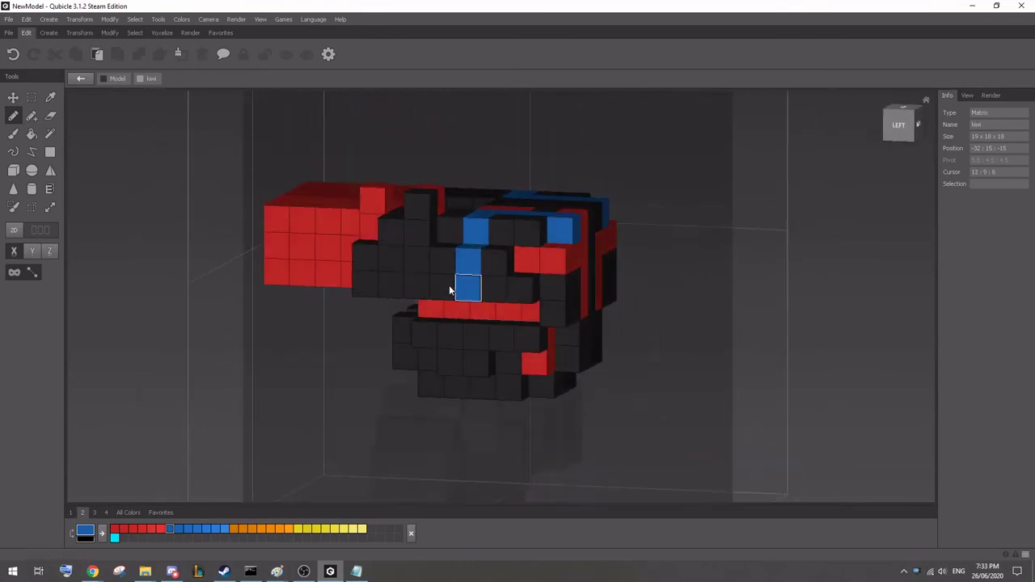
pyautogui.moveTo(449, 287); pyautogui.dragTo(392, 286)
pyautogui.moveTo(402, 330); pyautogui.dragTo(482, 338)
# Paint a blue strip along the top of the head next to the mirror plane, up to the back edge.
pyautogui.moveTo(643, 324)
pyautogui.mouseDown(button='right')
pyautogui.moveTo(441, 329)
pyautogui.moveTo(335, 310)
pyautogui.moveTo(455, 328)
pyautogui.moveTo(531, 363)
pyautogui.mouseUp(button='right')
pyautogui.moveTo(515, 300); pyautogui.dragTo(516, 320, button='right')
pyautogui.moveTo(500, 322); pyautogui.dragTo(498, 214)
pyautogui.moveTo(547, 300)
pyautogui.mouseDown(button='right')
pyautogui.moveTo(611, 286)
pyautogui.moveTo(476, 272)
pyautogui.moveTo(513, 296)
pyautogui.mouseUp(button='right')
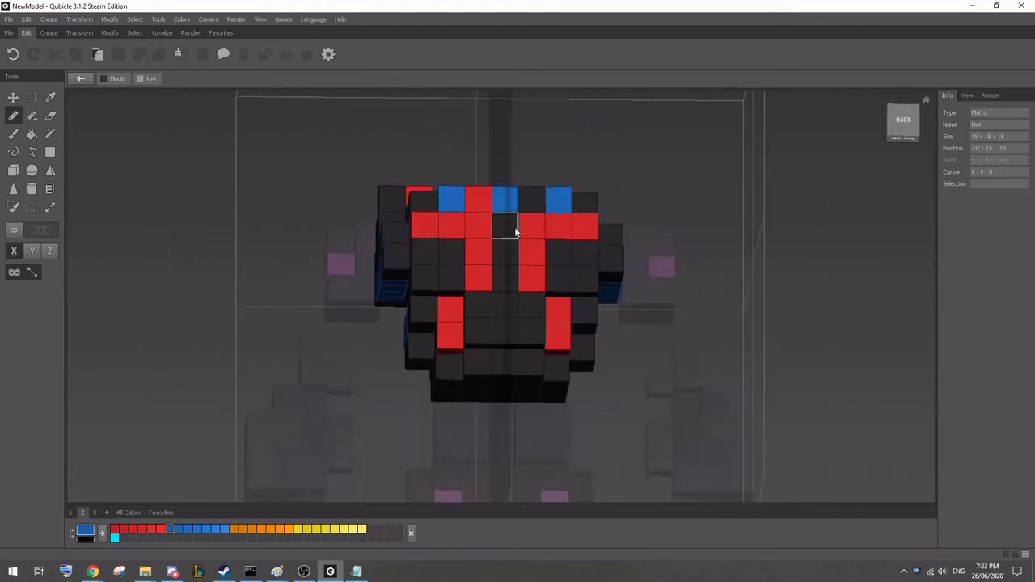
pyautogui.moveTo(485, 253)
pyautogui.mouseDown(button='right')
pyautogui.moveTo(506, 326)
pyautogui.moveTo(519, 313)
pyautogui.moveTo(479, 333)
pyautogui.mouseUp(button='right')
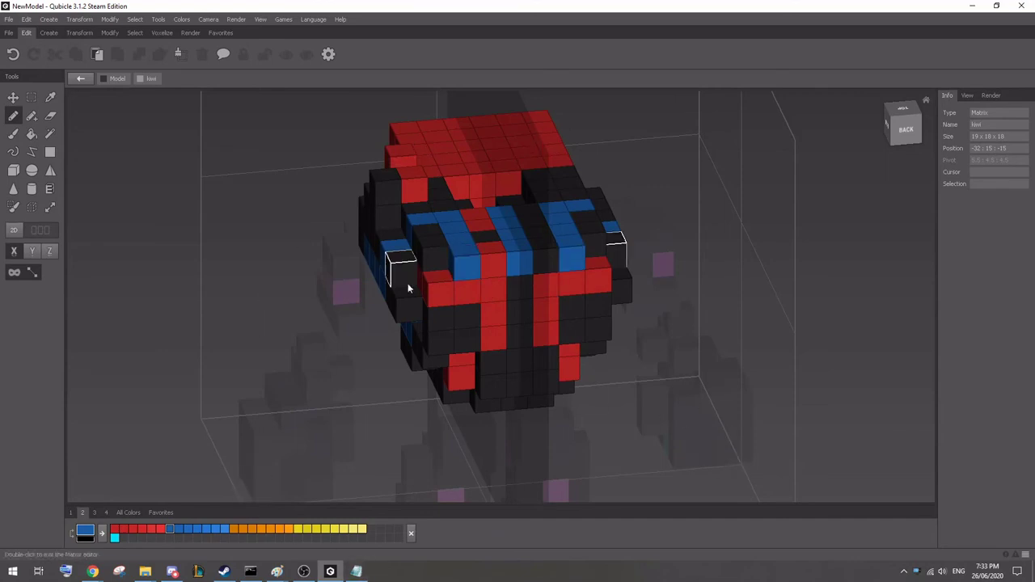
# Check the lesson notes in Notepad, return to Qubicle and start saving the model in the Costumes folder.
pyautogui.click(356, 571)
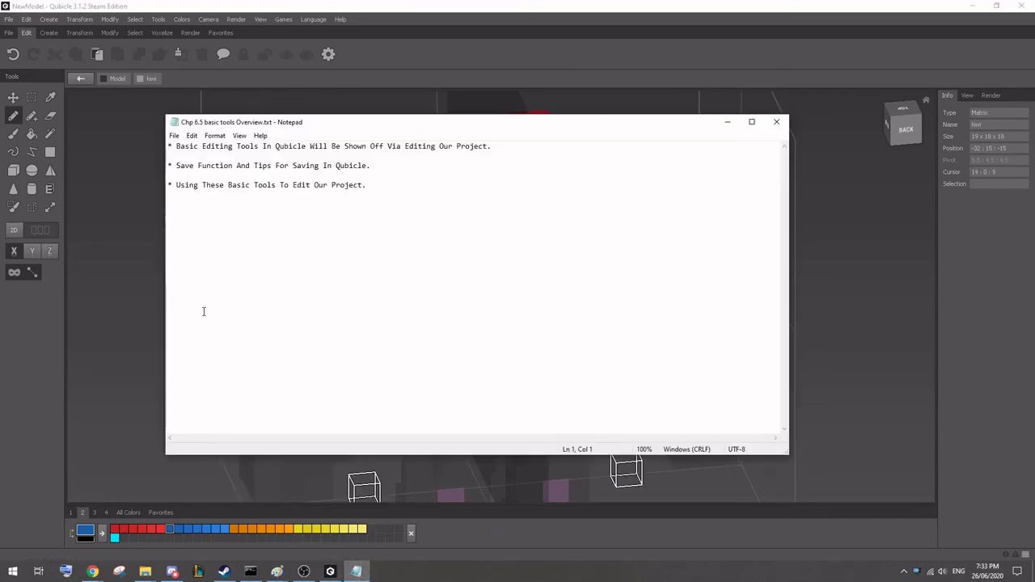
pyautogui.click(129, 6)
pyautogui.click(8, 32)
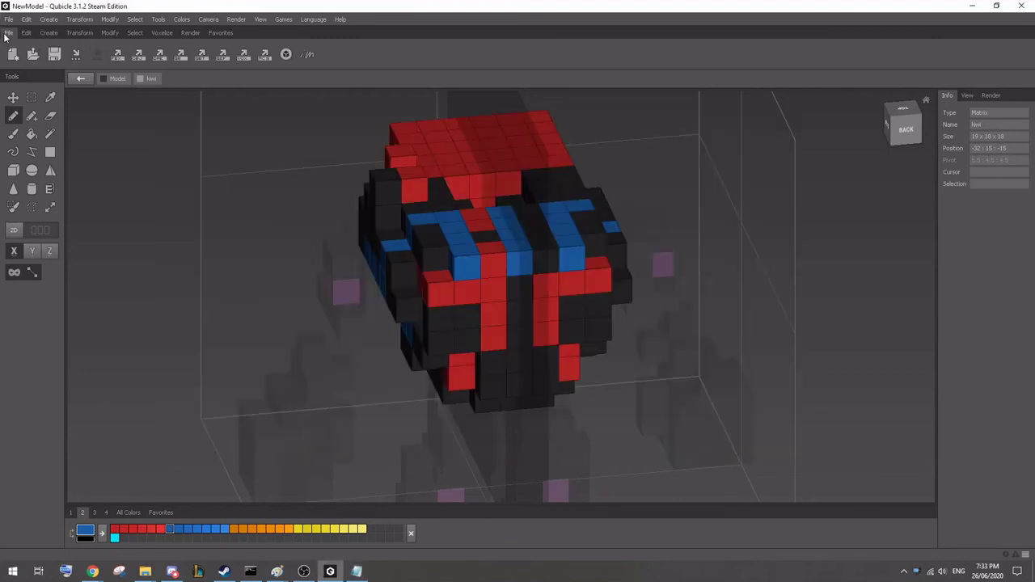
pyautogui.click(54, 55)
pyautogui.moveTo(173, 22); pyautogui.dragTo(282, 113)
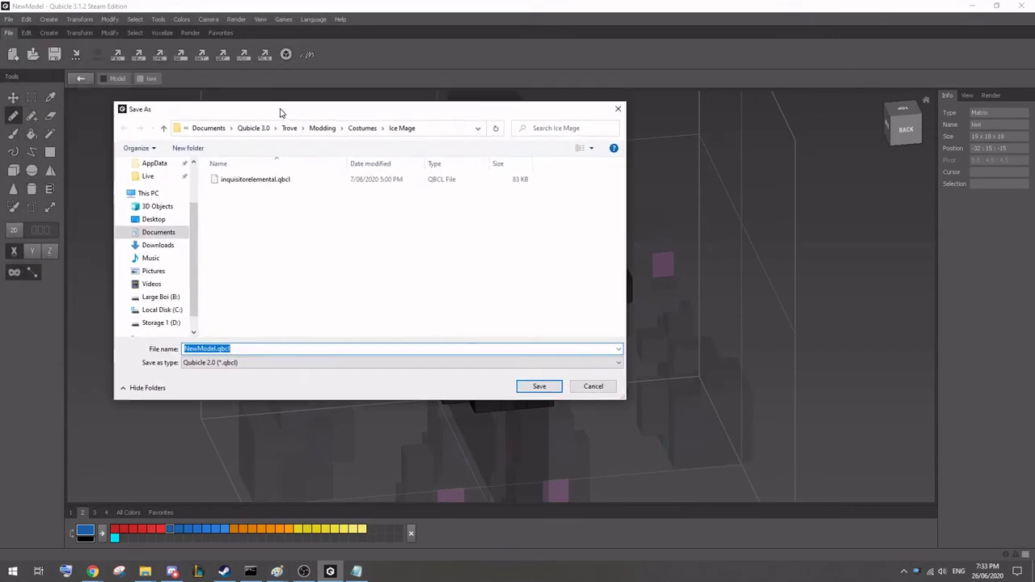
pyautogui.click(363, 128)
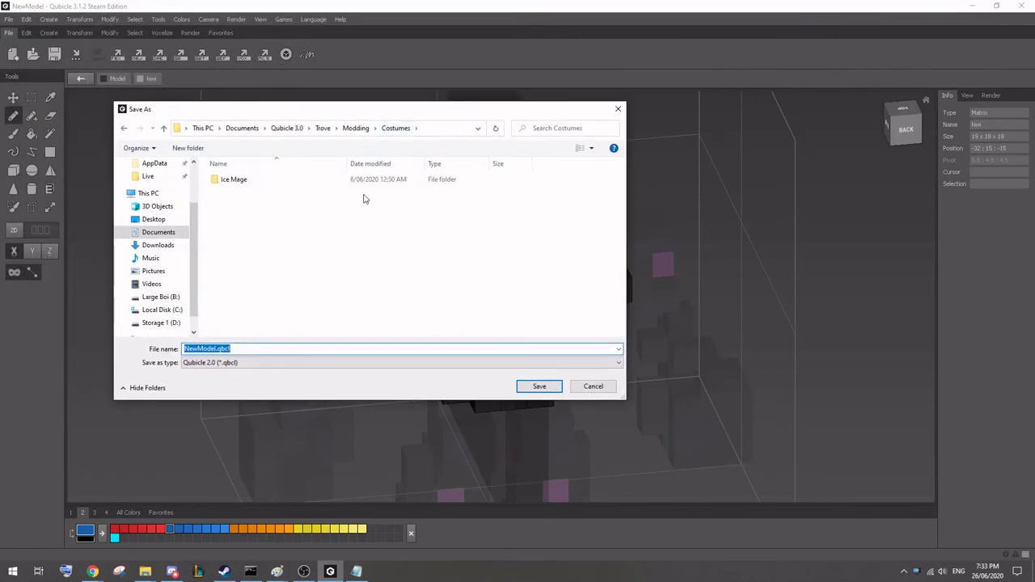
# Create a folder named "Neon ninja" in Costumes and open it.
pyautogui.rightClick(235, 261)
pyautogui.moveTo(284, 372)
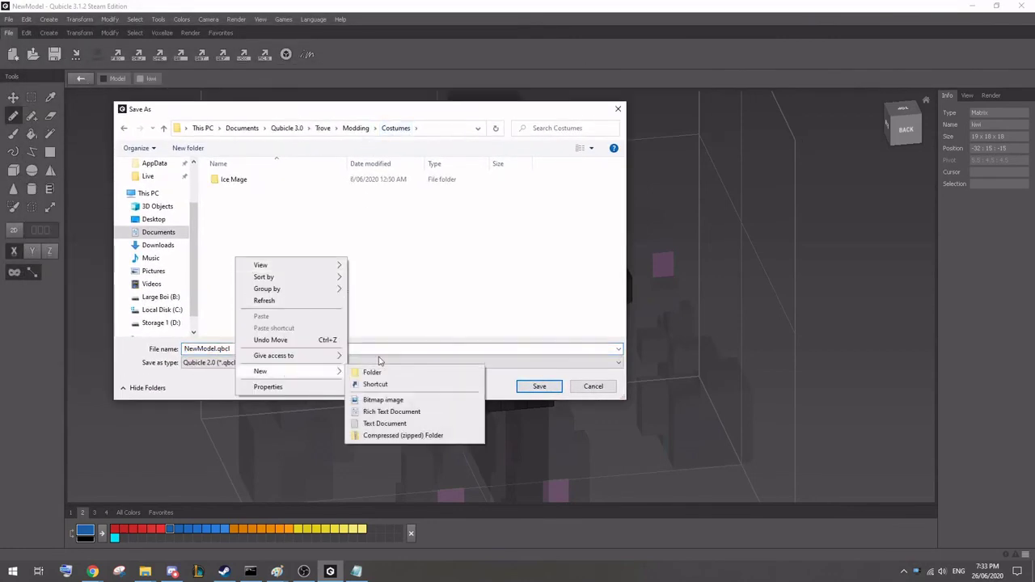
pyautogui.click(386, 373)
pyautogui.write('Neon n')
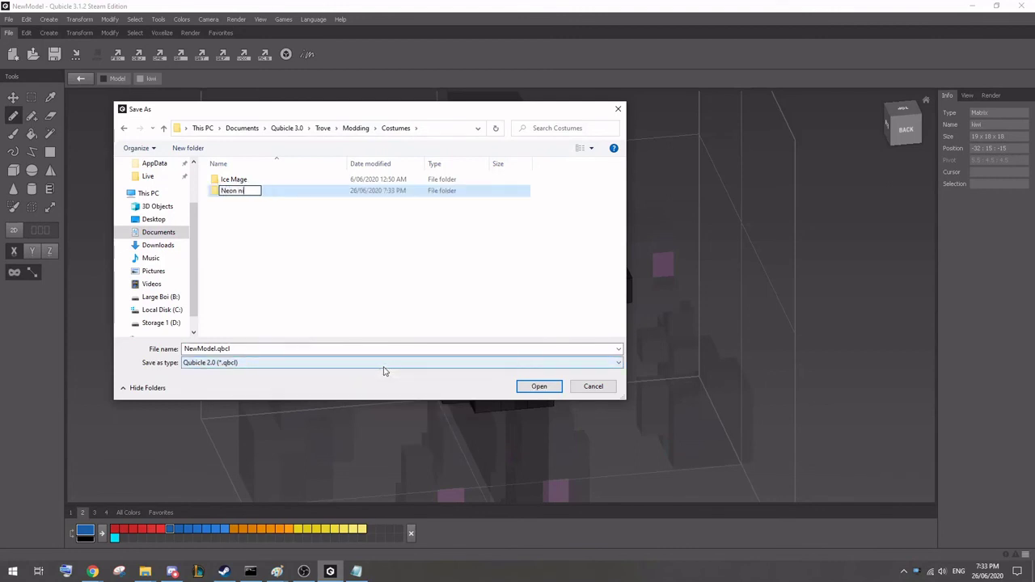
pyautogui.write('inja')
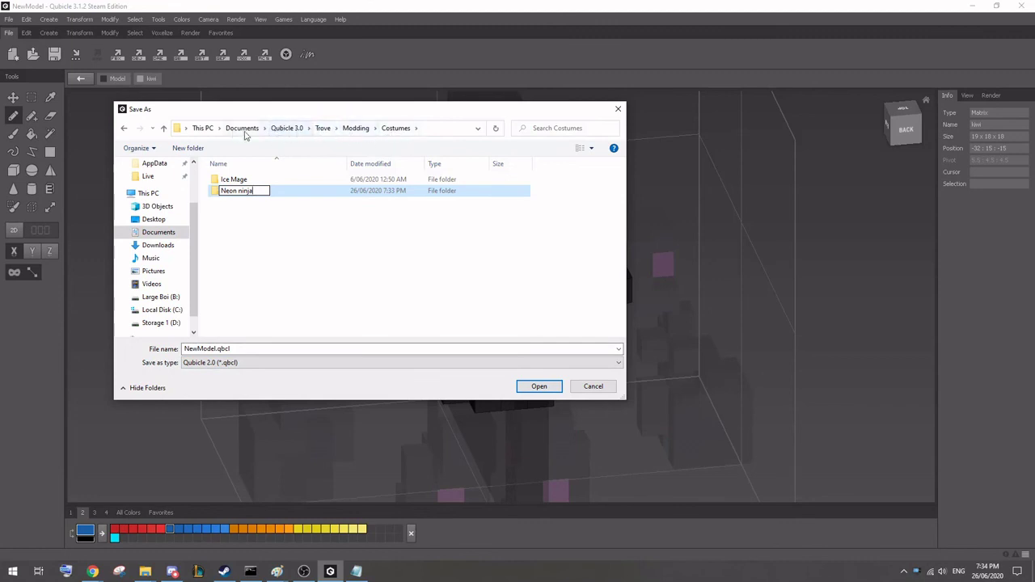
pyautogui.click(304, 252)
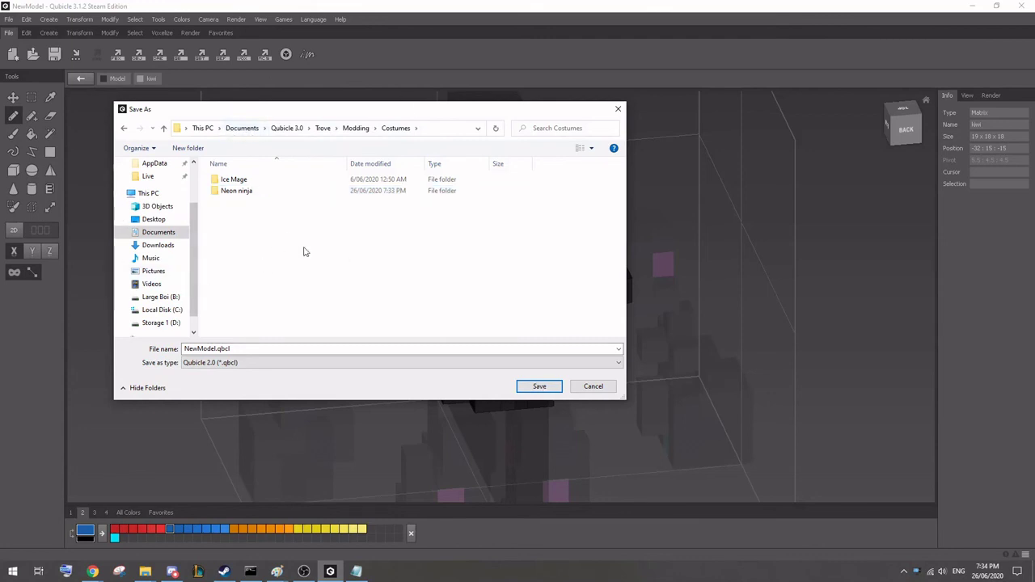
pyautogui.doubleClick(244, 194)
# Create a subfolder named "Tutorial File" inside Neon ninja and open it.
pyautogui.rightClick(290, 257)
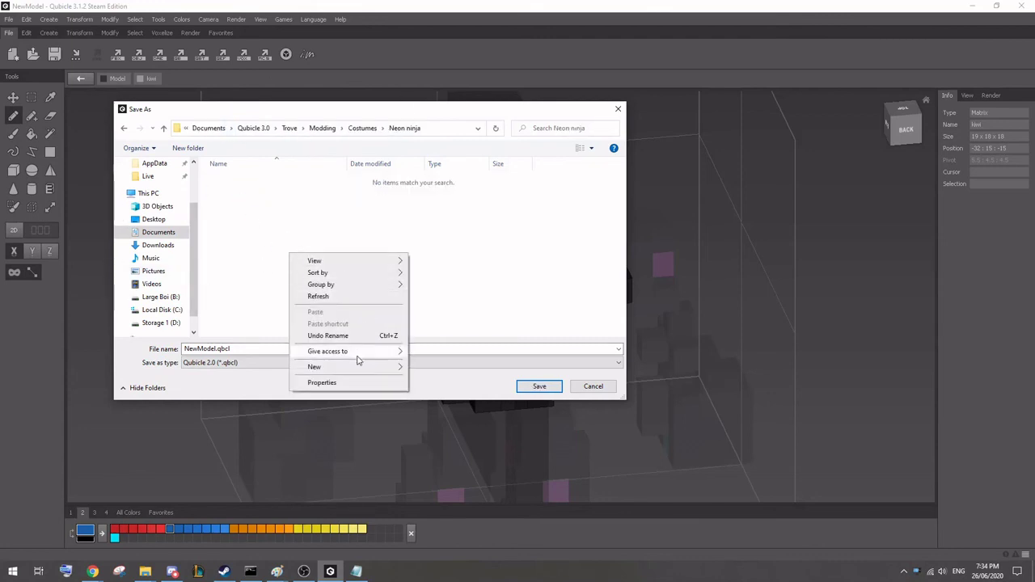
pyautogui.moveTo(315, 364)
pyautogui.click(442, 366)
pyautogui.write('Tut')
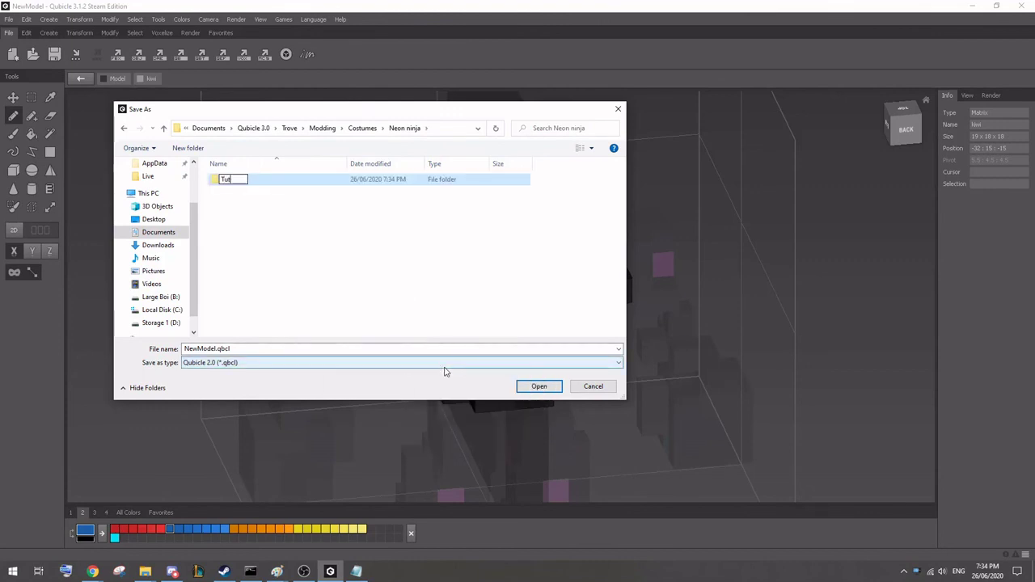
pyautogui.write('orial File')
pyautogui.press('Return')
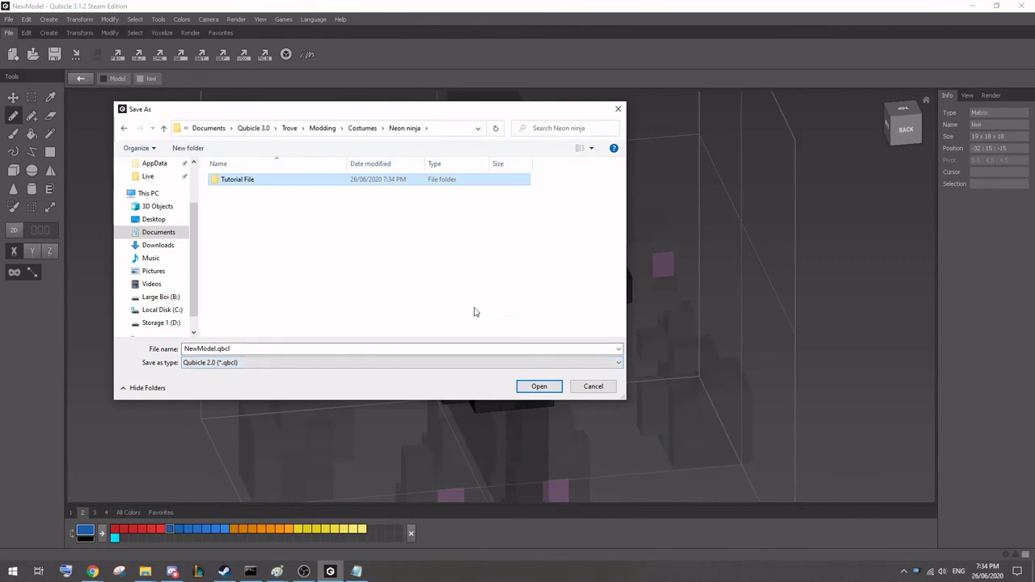
pyautogui.click(540, 386)
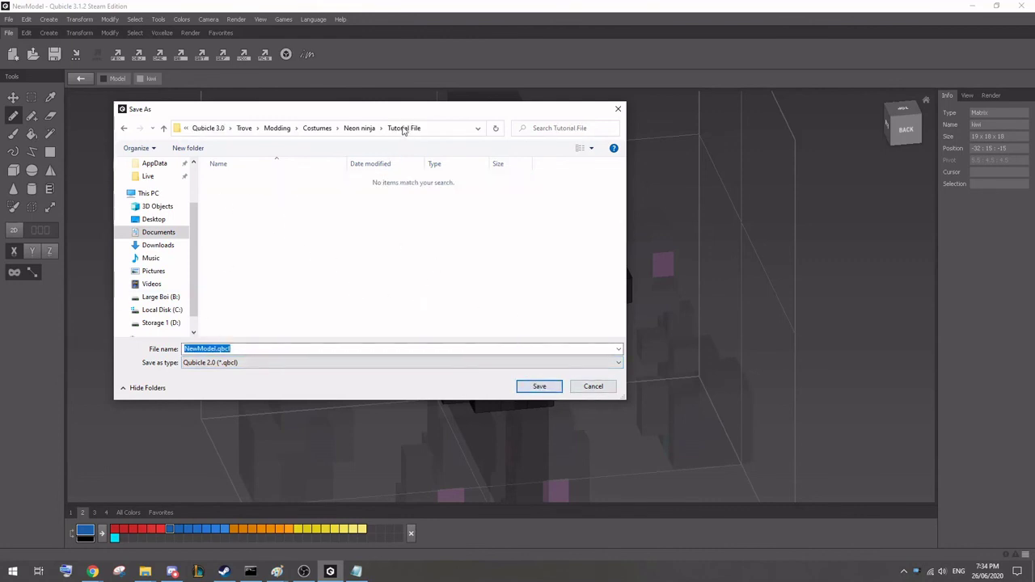
# Return to the Neon ninja folder and delete its Tutorial File subfolder.
pyautogui.click(359, 127)
pyautogui.rightClick(239, 181)
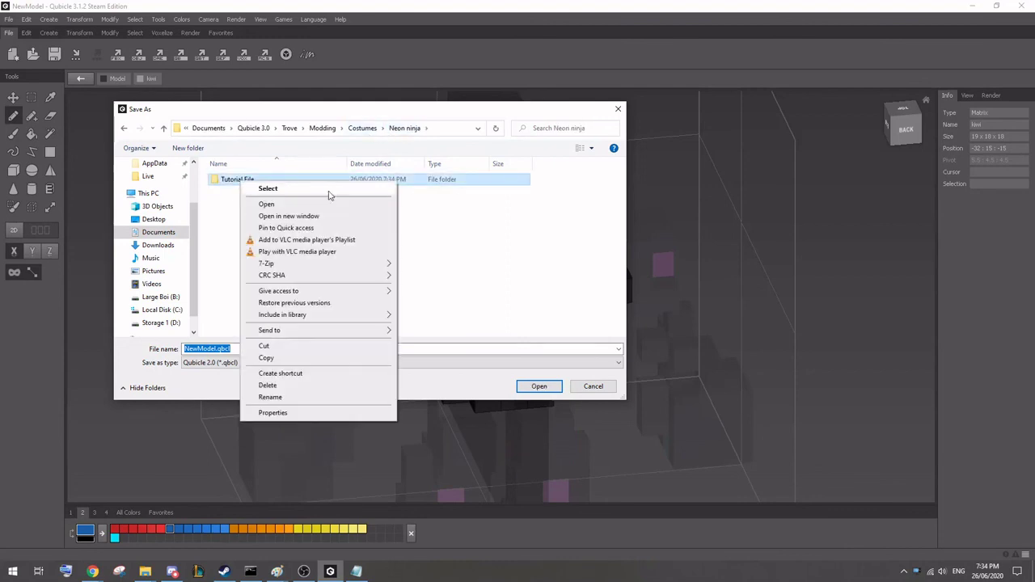
pyautogui.click(267, 385)
# Recreate the "Tutorial File" folder inside Neon ninja and open it as the save location.
pyautogui.rightClick(262, 235)
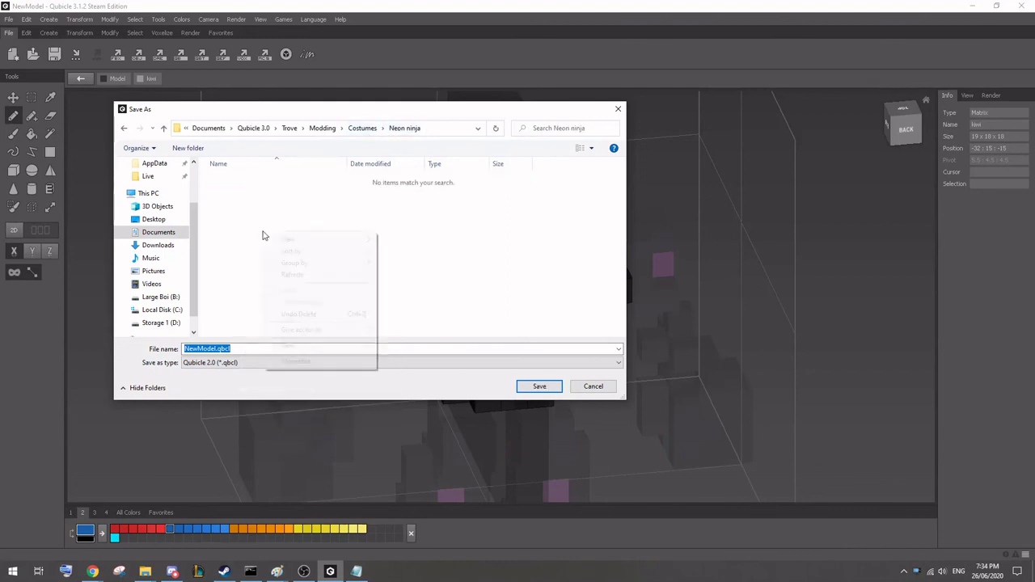
pyautogui.moveTo(335, 349)
pyautogui.click(427, 344)
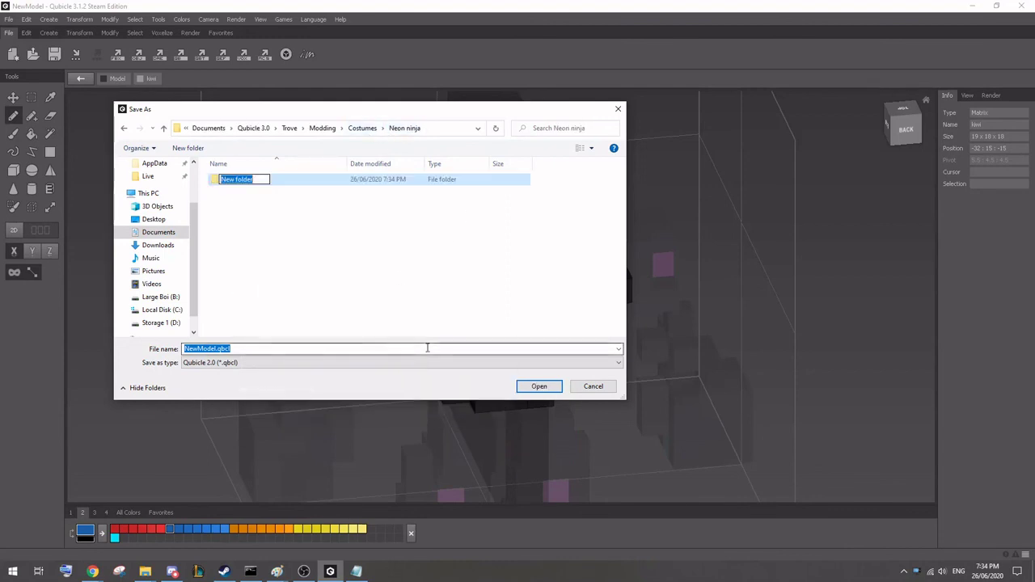
pyautogui.write('Tutori')
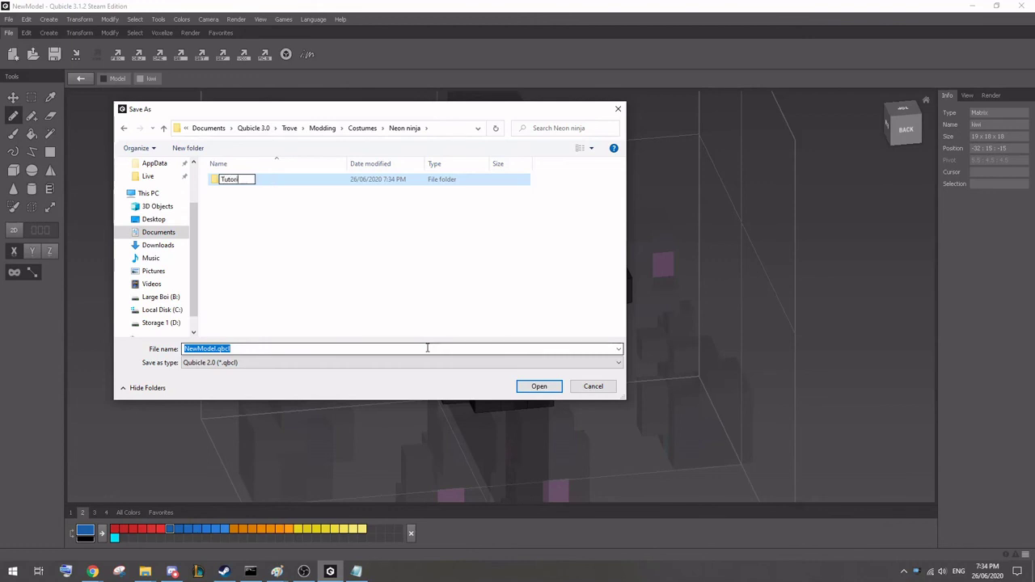
pyautogui.write('al File')
pyautogui.press('Return')
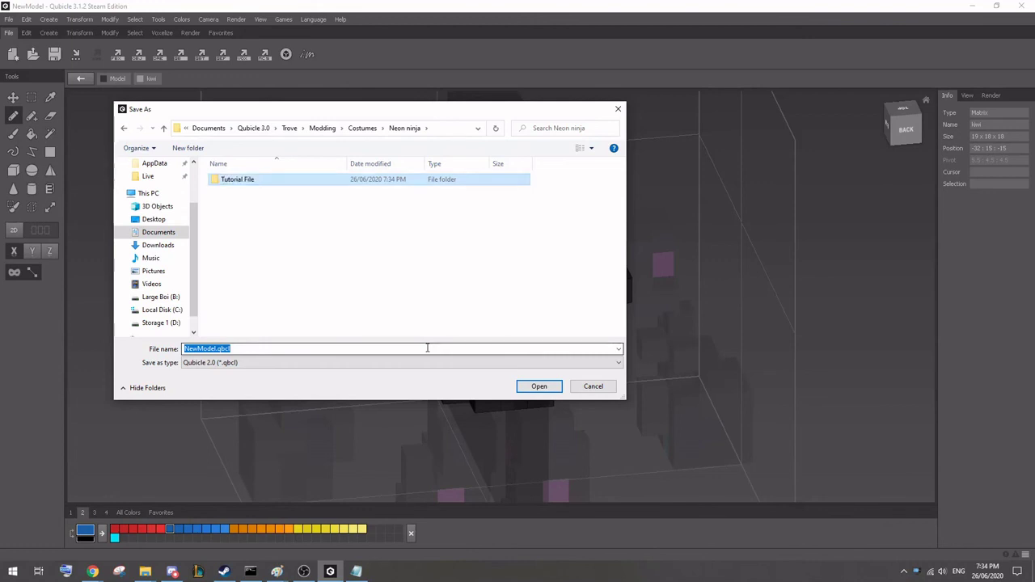
pyautogui.click(538, 386)
# Name the project "Tutorial File" and save it as a Qubicle 2.0 file in the Tutorial File folder.
pyautogui.click(216, 349)
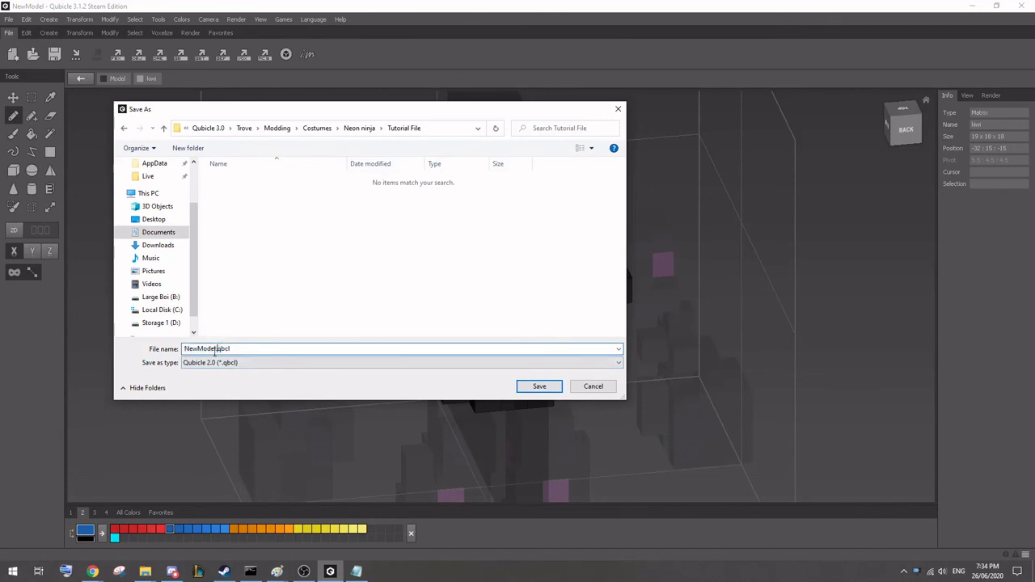
pyautogui.moveTo(215, 349); pyautogui.dragTo(186, 346)
pyautogui.press('BackSpace')
pyautogui.write('Tutorial File')
pyautogui.press('Return')
# Paint the black voxel directly below the head's central blue stripe blue and save the change to the existing project file.
pyautogui.moveTo(285, 291); pyautogui.dragTo(162, 199, button='right')
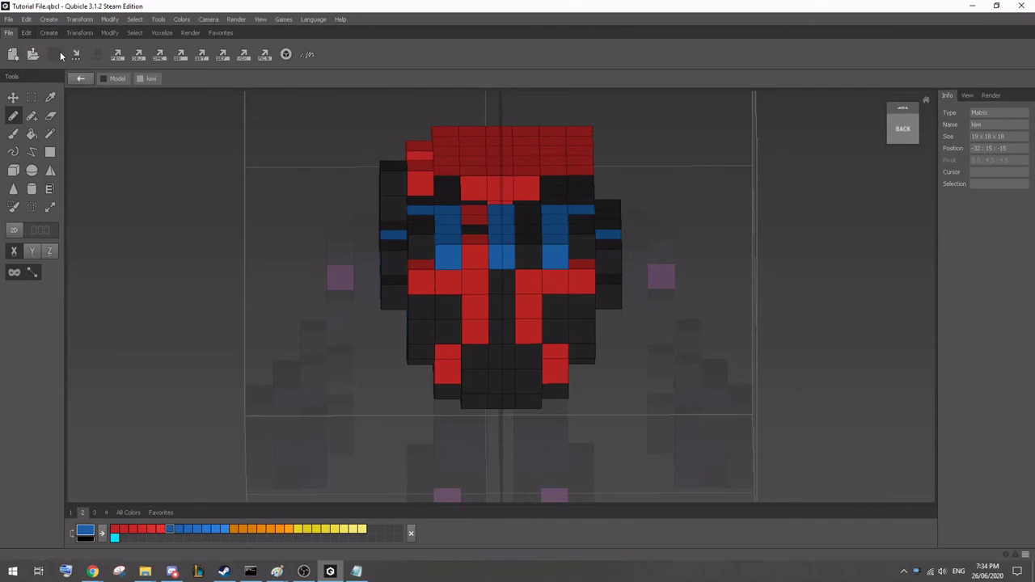
pyautogui.click(9, 18)
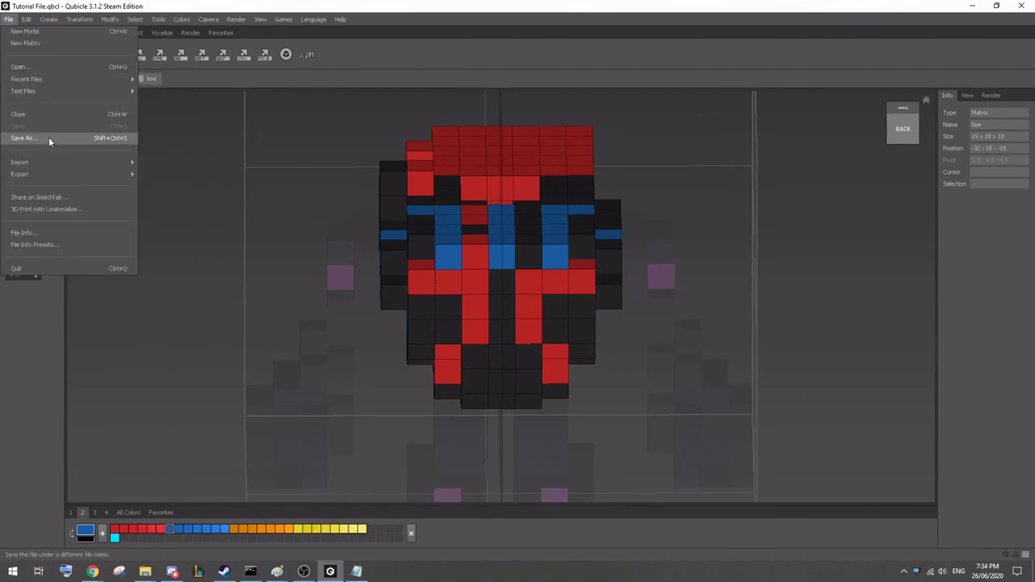
pyautogui.press('Escape')
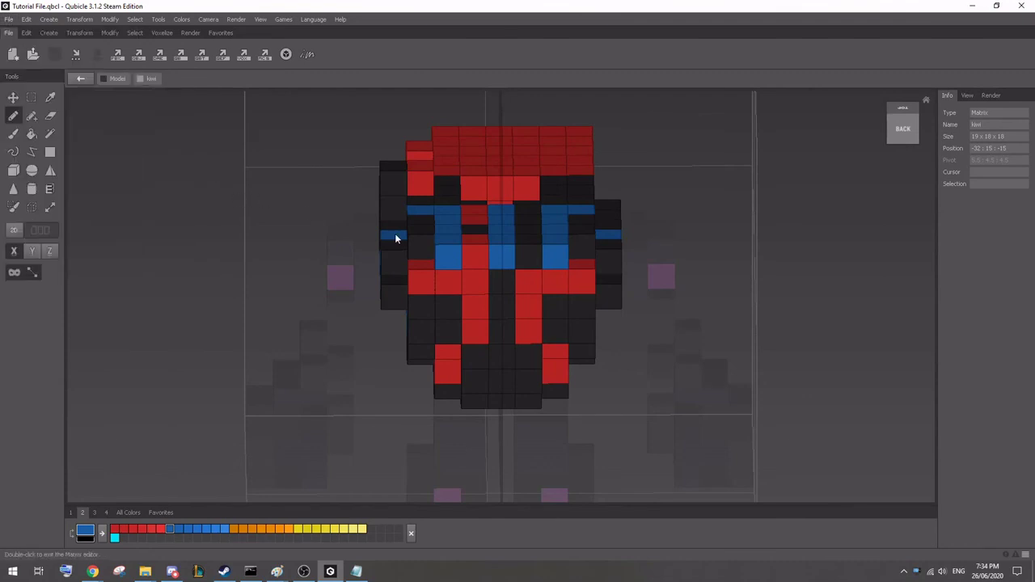
pyautogui.click(500, 282)
pyautogui.click(8, 18)
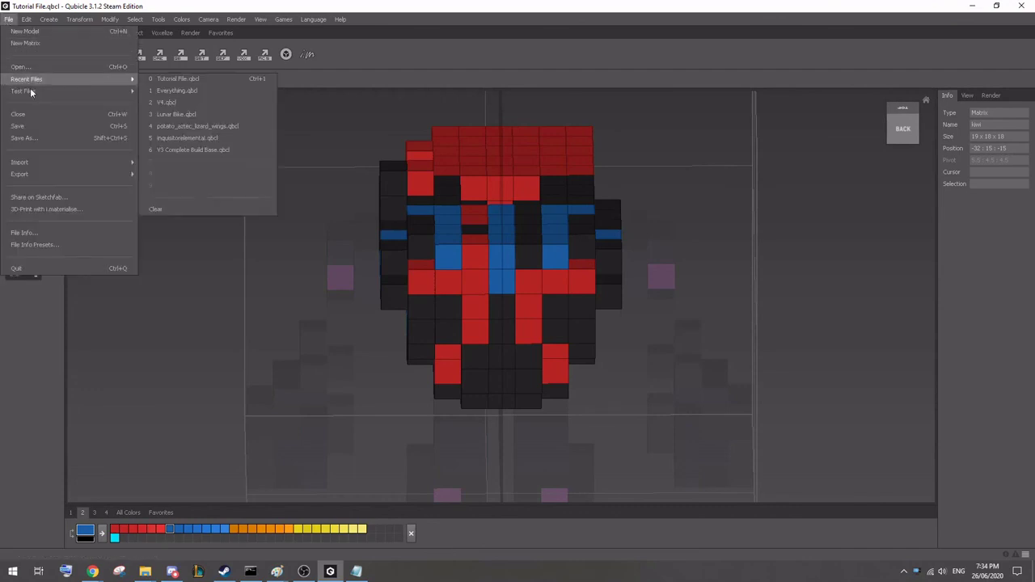
pyautogui.click(35, 126)
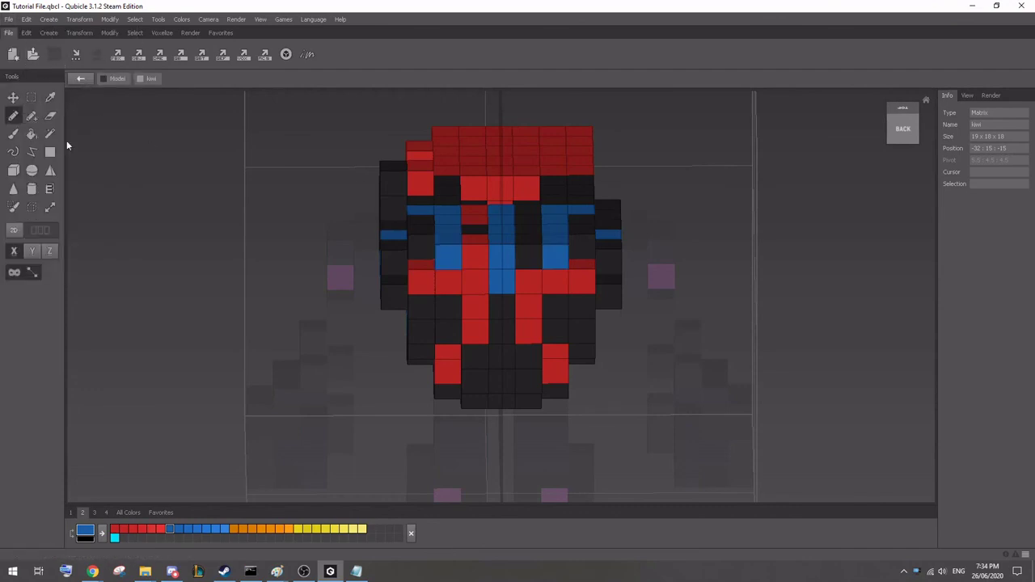
pyautogui.moveTo(89, 194); pyautogui.dragTo(256, 383, button='right')
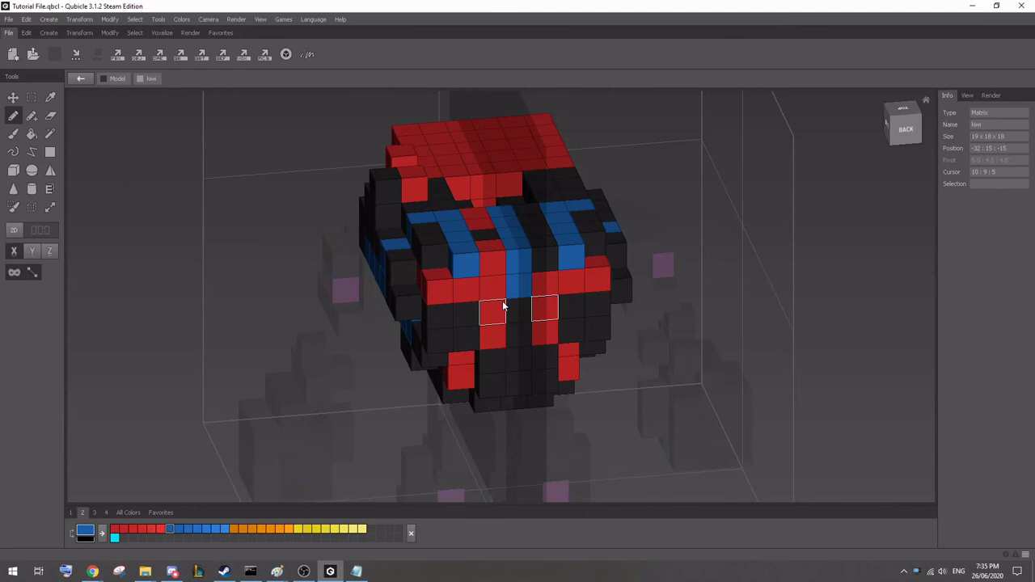
pyautogui.click(357, 571)
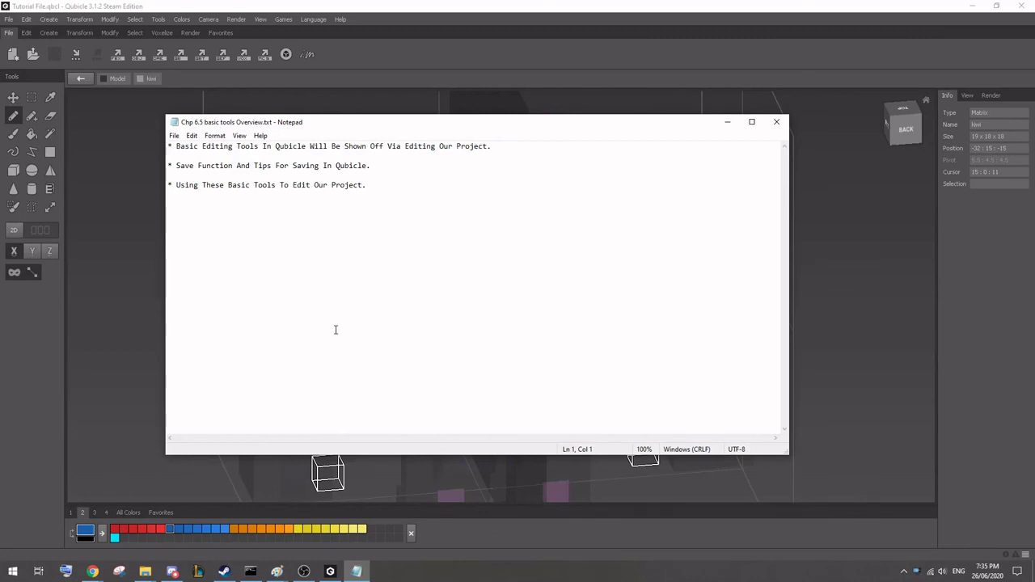
pyautogui.click(328, 7)
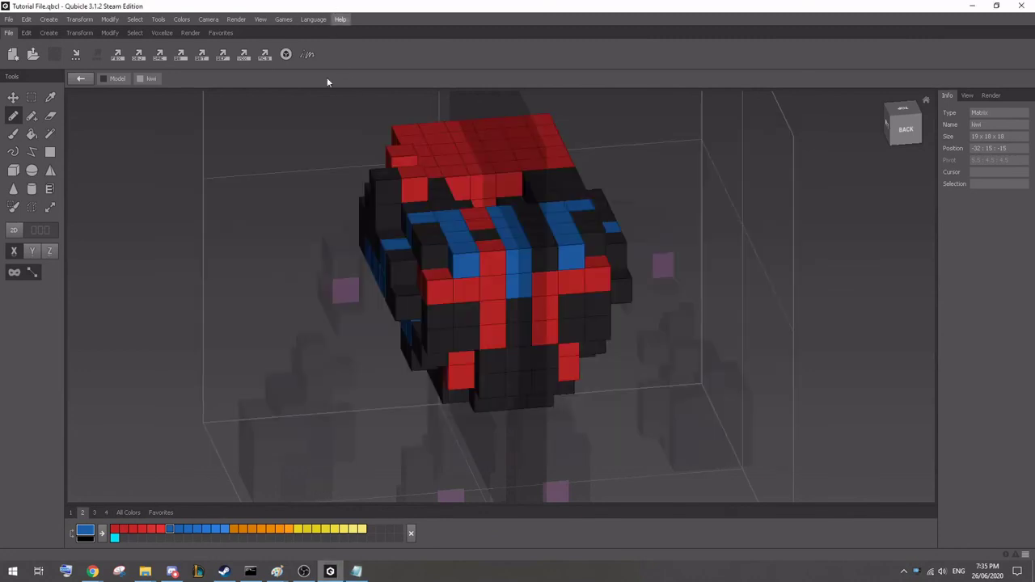
pyautogui.moveTo(497, 307); pyautogui.dragTo(518, 306, button='right')
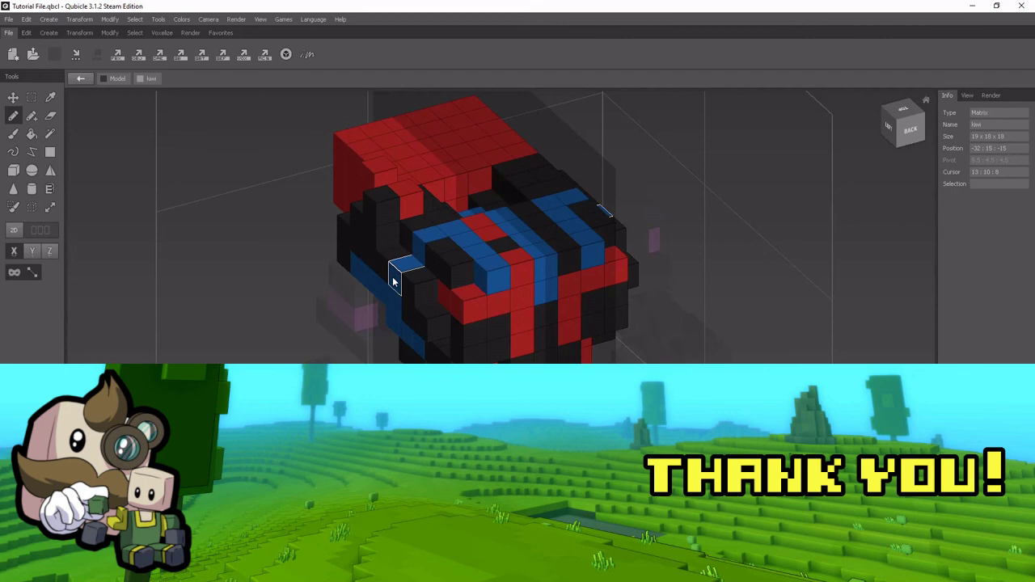
pyautogui.moveTo(502, 315); pyautogui.dragTo(497, 306, button='right')
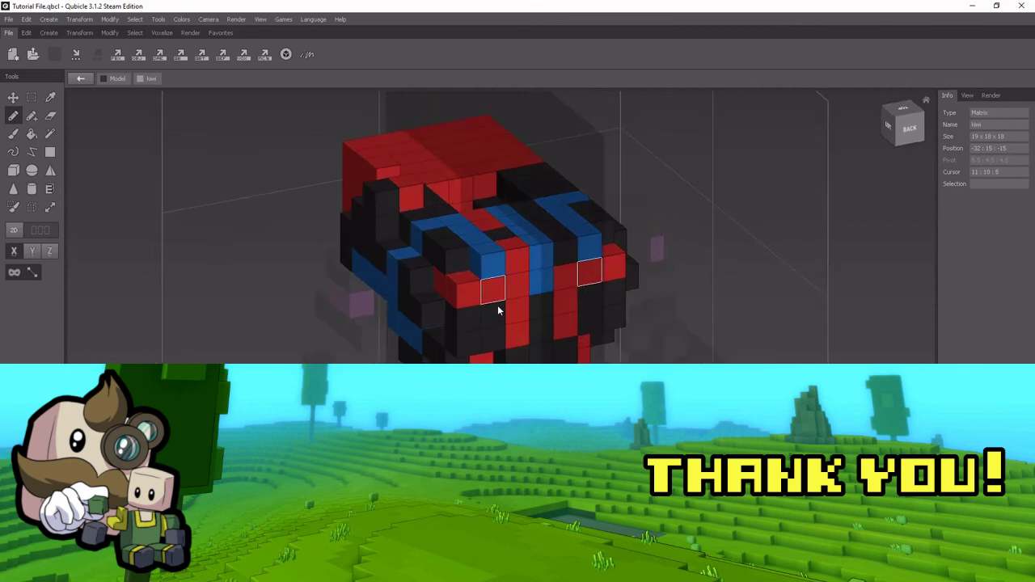